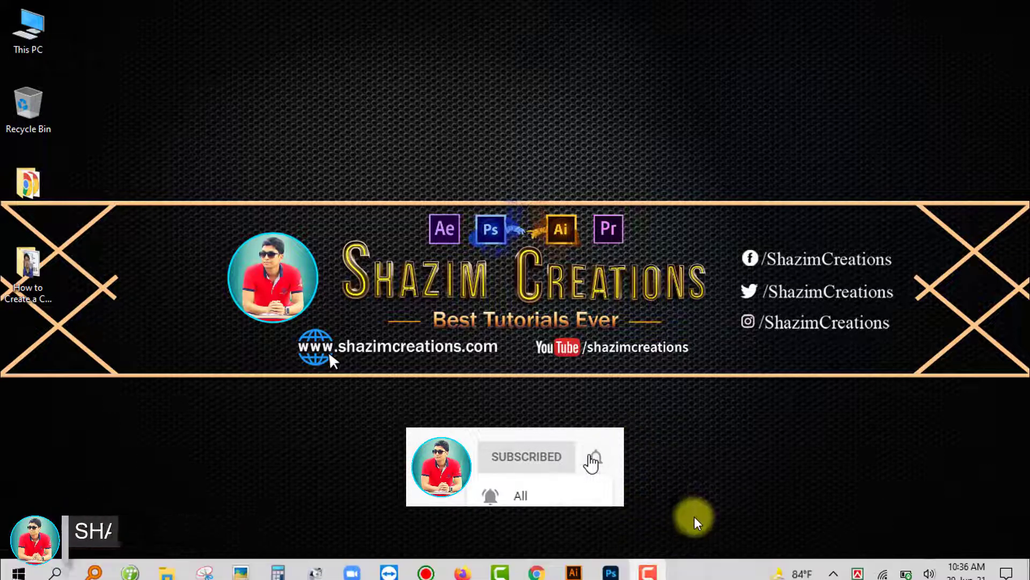
Open Shazim Creations.jpg from the Desktop folder in Photoshop
left_click(614, 564)
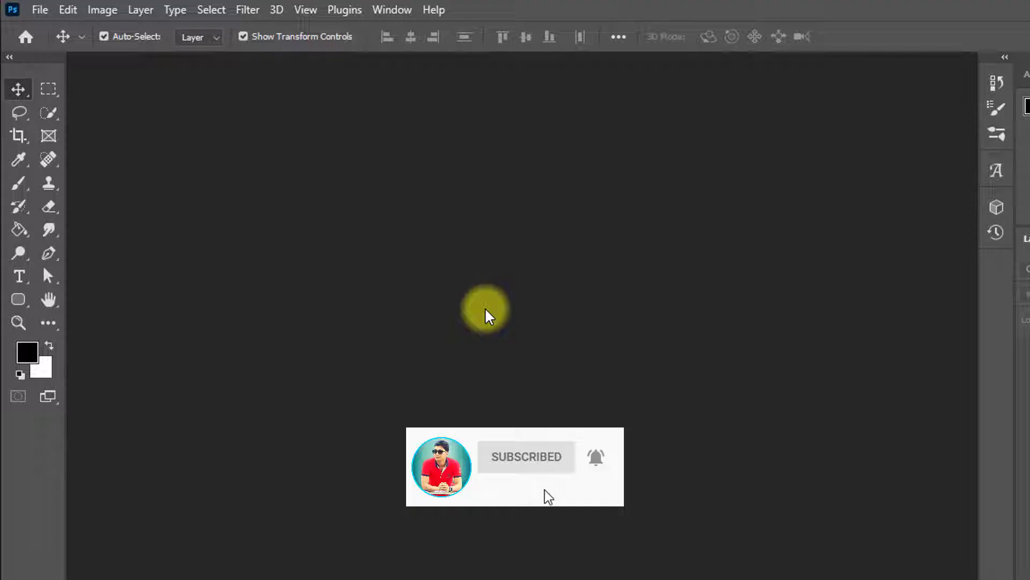
left_click(54, 12)
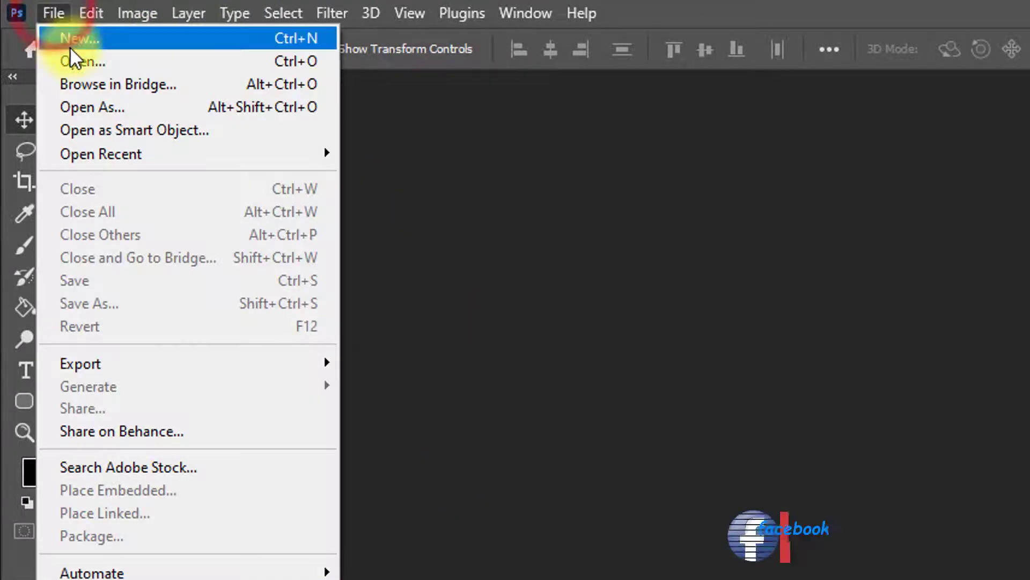
left_click(99, 60)
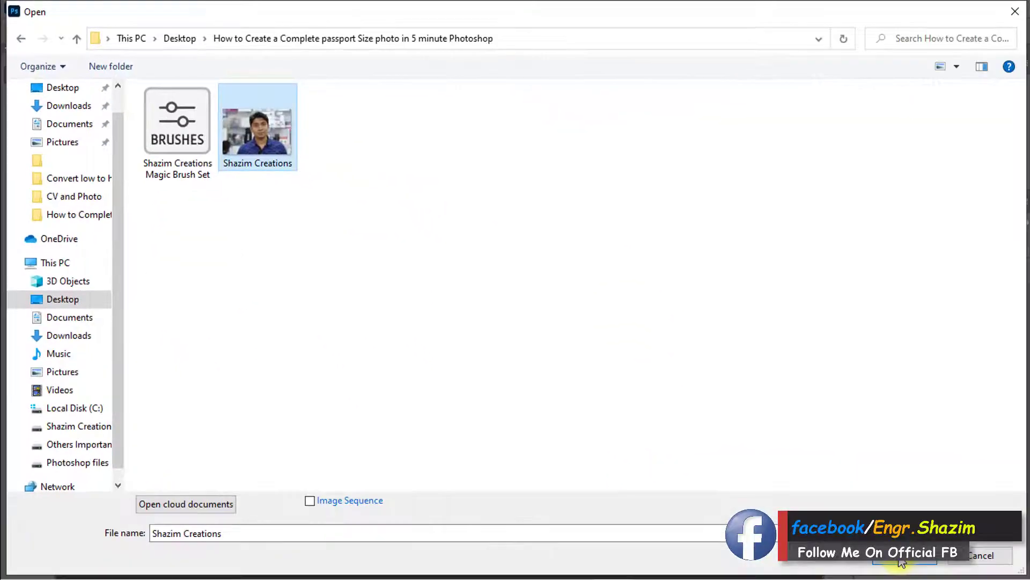
left_click(902, 561)
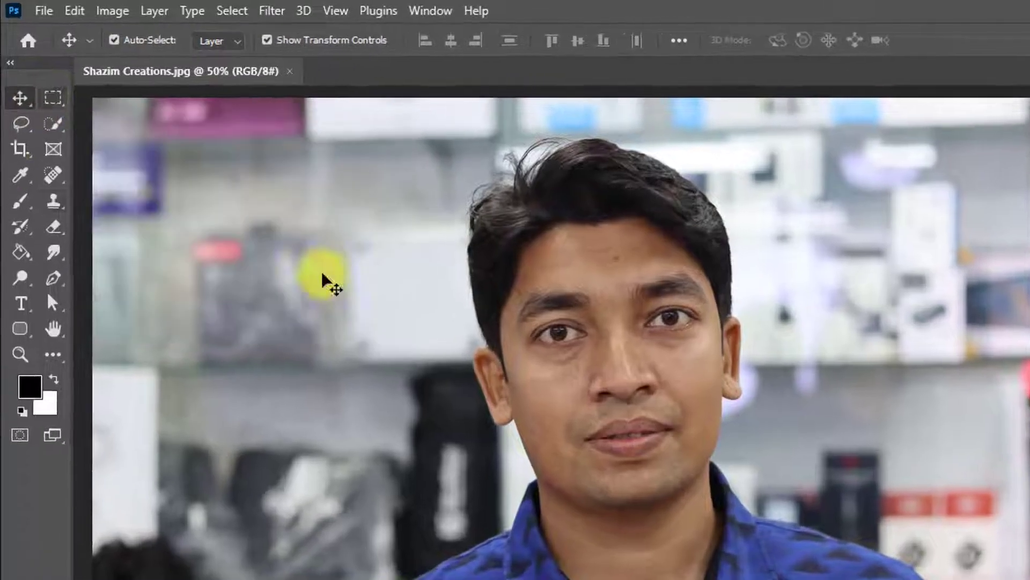
right_click(40, 133)
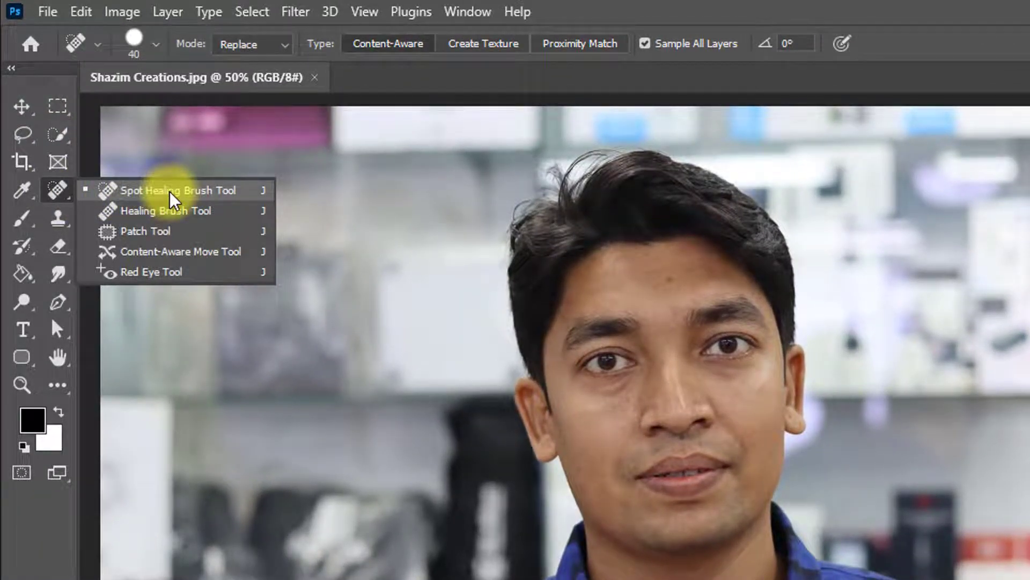
Spot-heal the blemishes on the man's forehead and neck
left_click(142, 196)
scroll(644, 286, "up", 3)
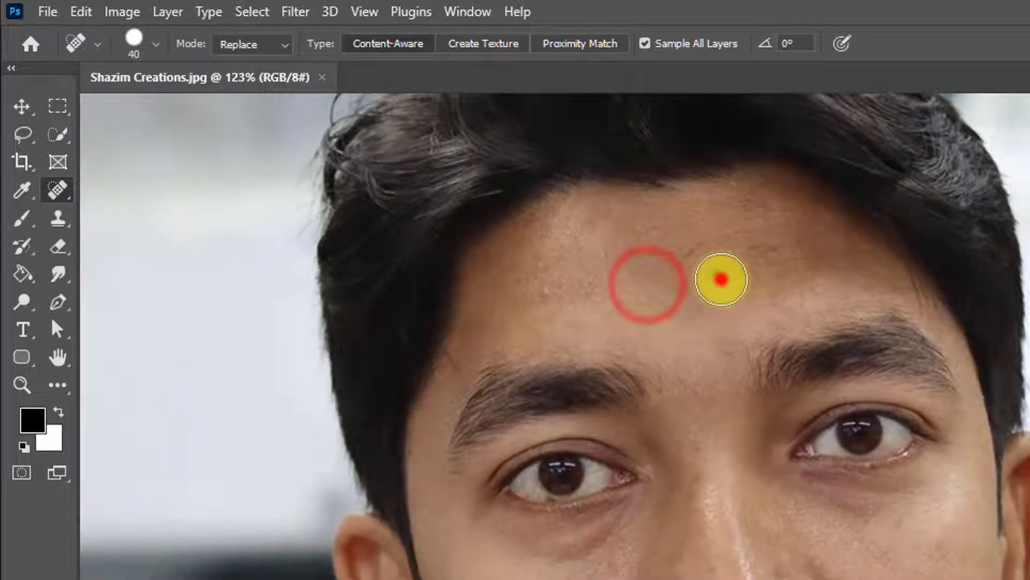
left_click(720, 278)
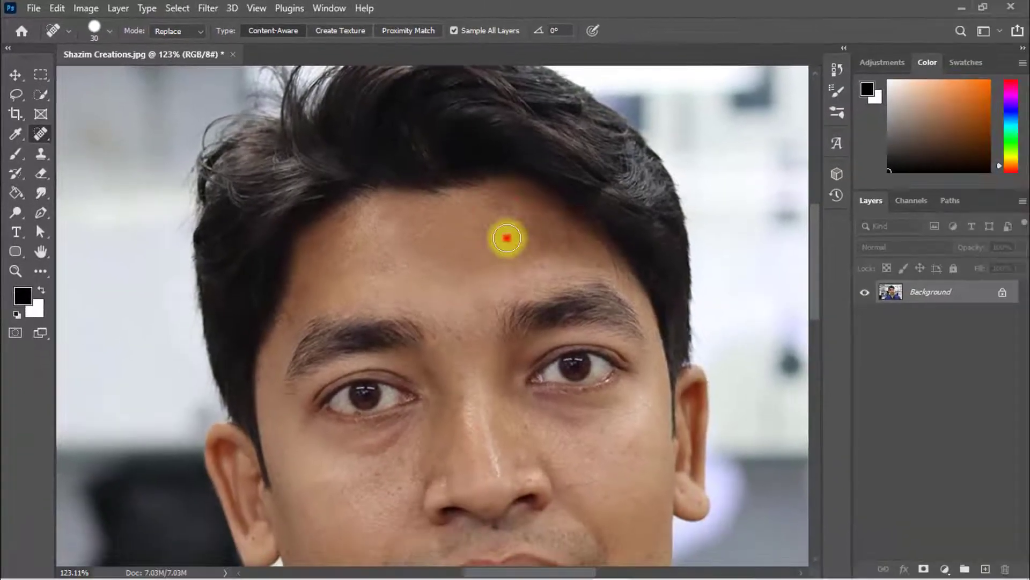
left_click(507, 238)
scroll(439, 322, "down", 5)
left_click(418, 190)
scroll(462, 178, "down", 5)
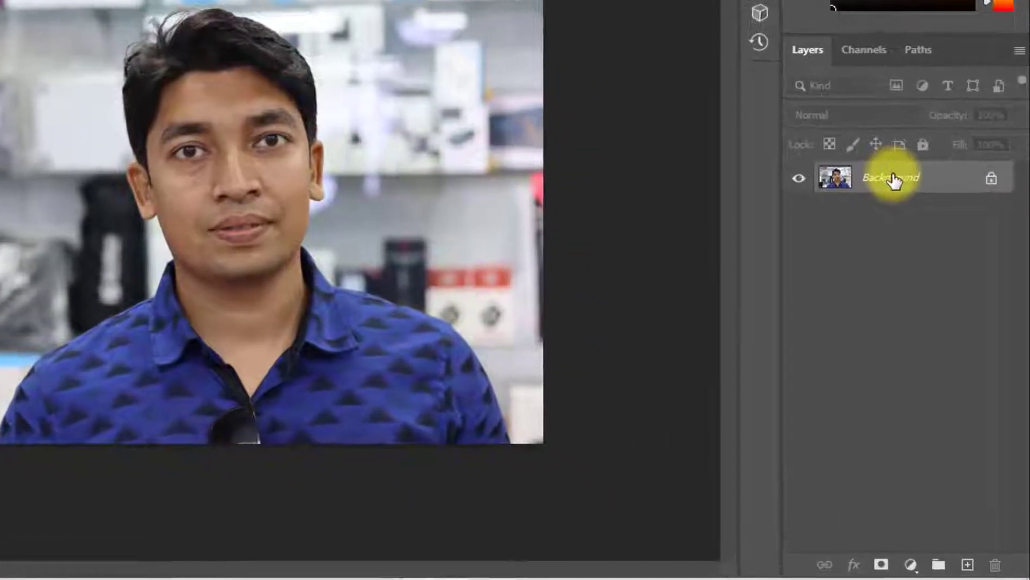
Duplicate the Background layer into a Background copy layer
right_click(893, 180)
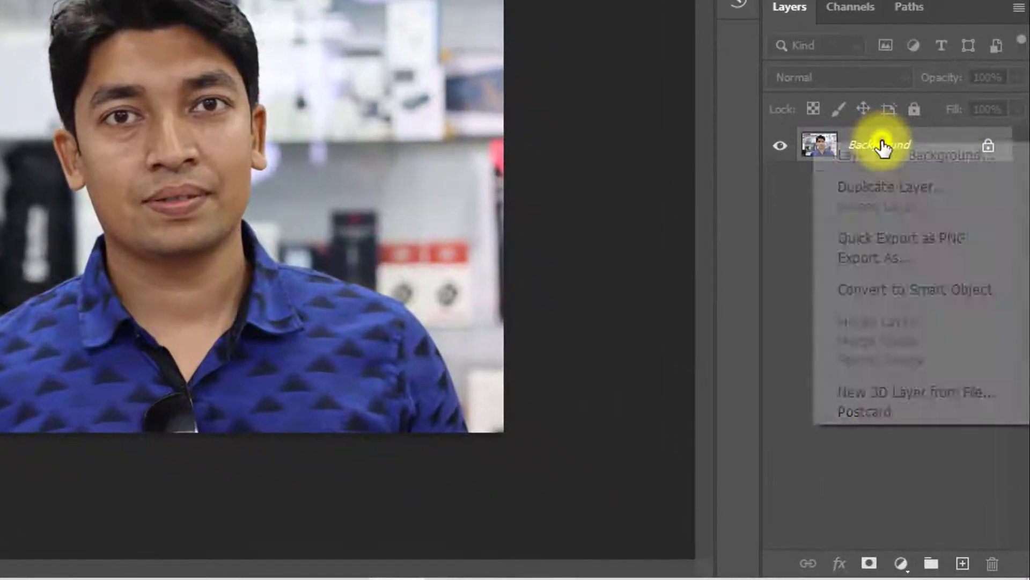
left_click(915, 190)
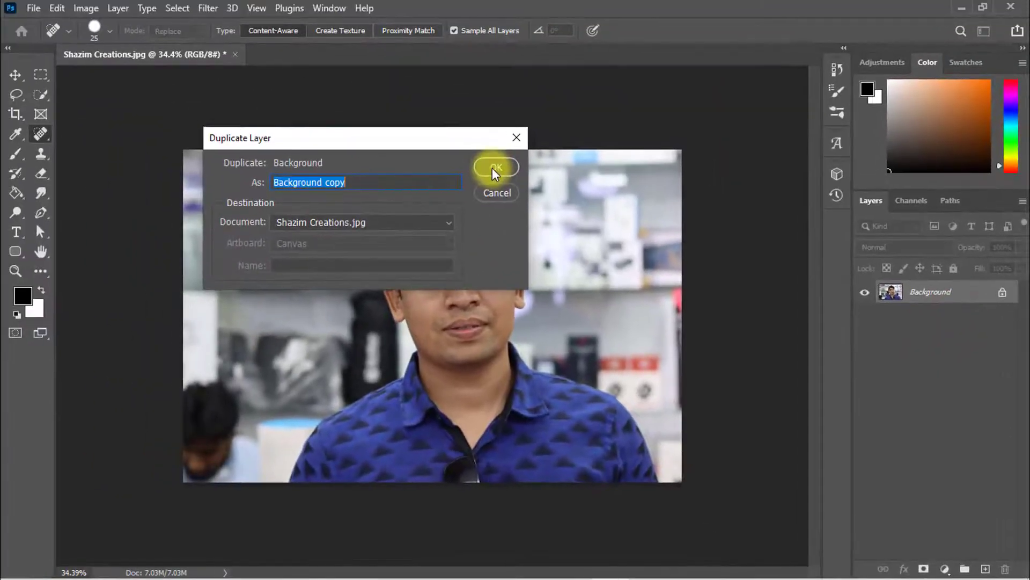
left_click(492, 168)
scroll(492, 168, "up", 1)
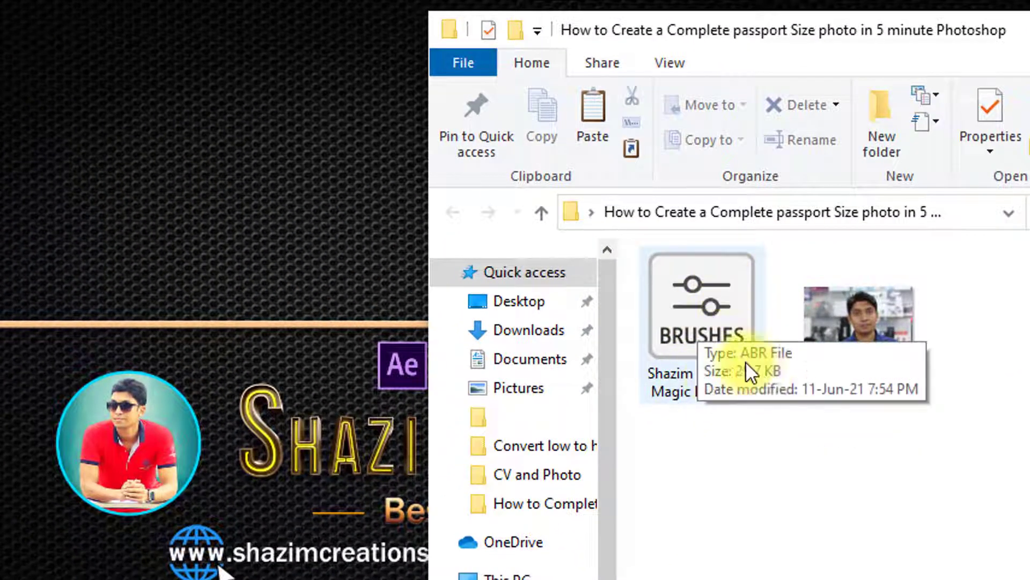
Launch the Shazim Creations Magic Brush Set .abr file from the tutorial folder
left_click(725, 290)
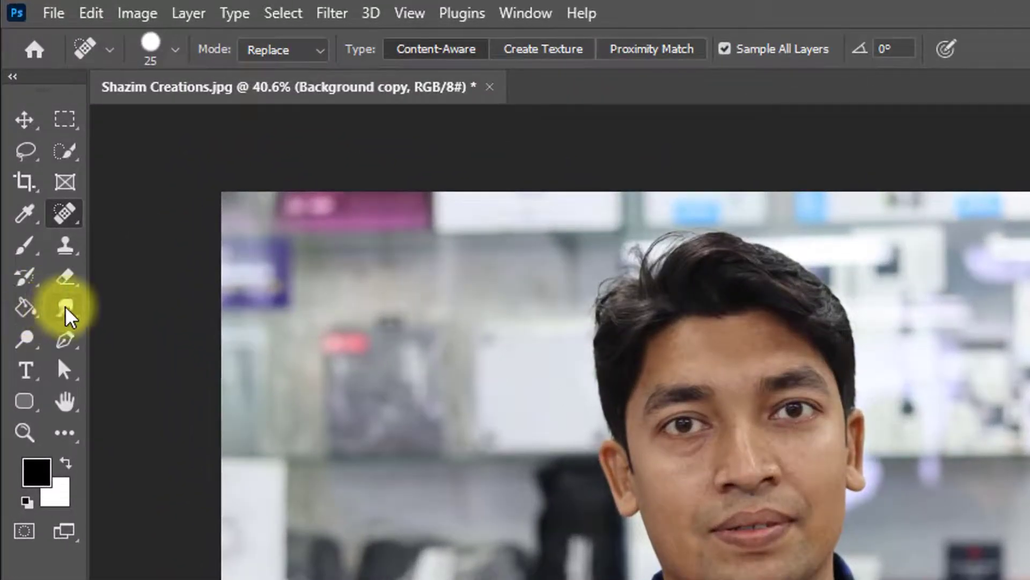
Set up the Smudge Tool with the first Magic Brush Set brush at 20% strength
right_click(68, 311)
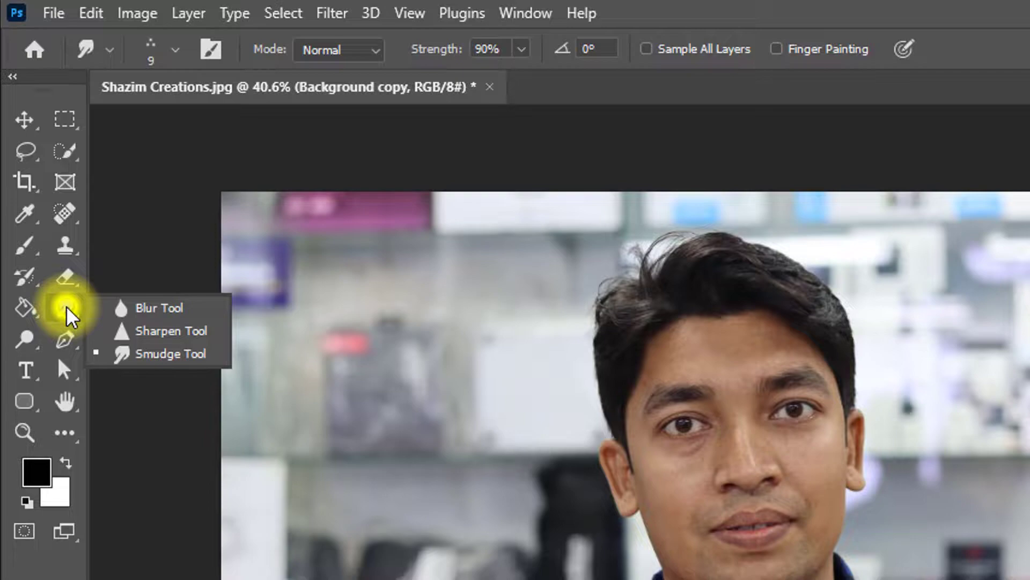
left_click(141, 354)
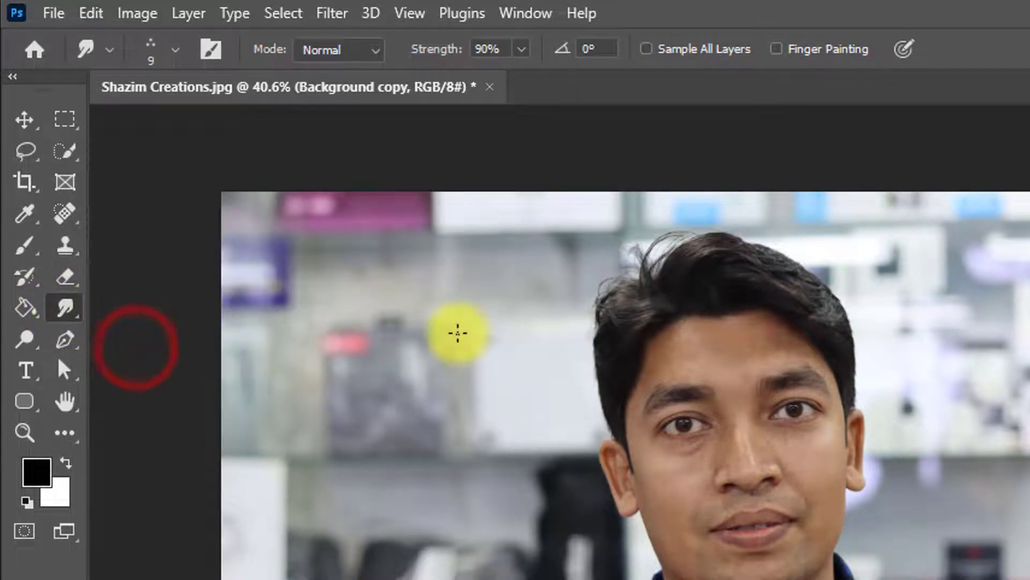
right_click(465, 314)
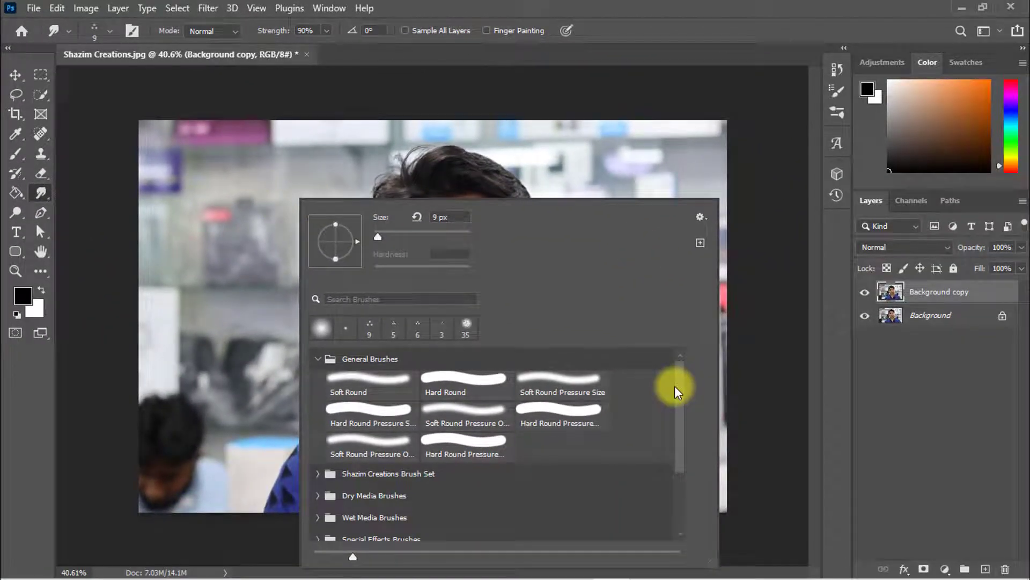
left_click_drag(675, 385, 678, 451)
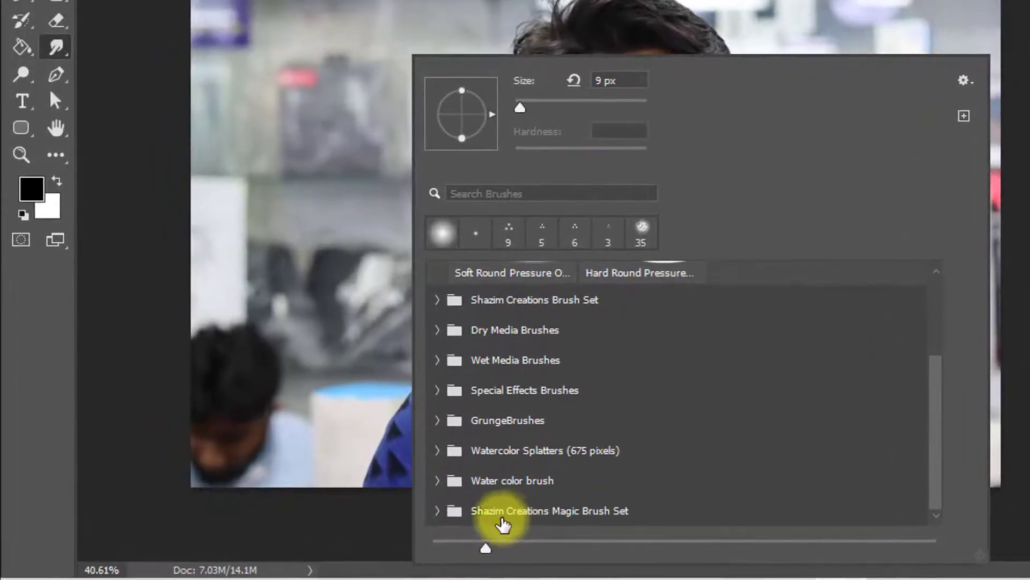
left_click(436, 512)
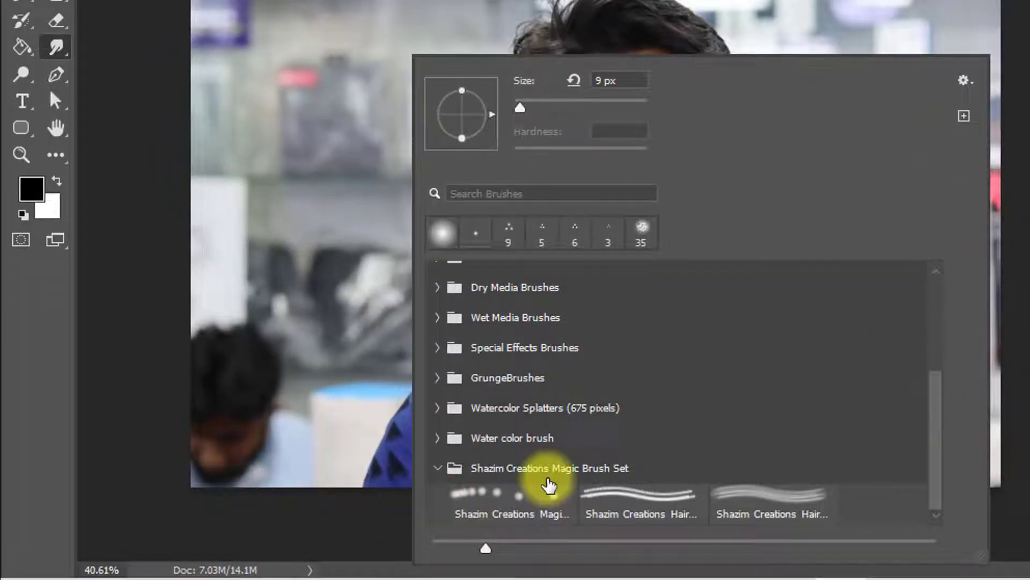
left_click(497, 510)
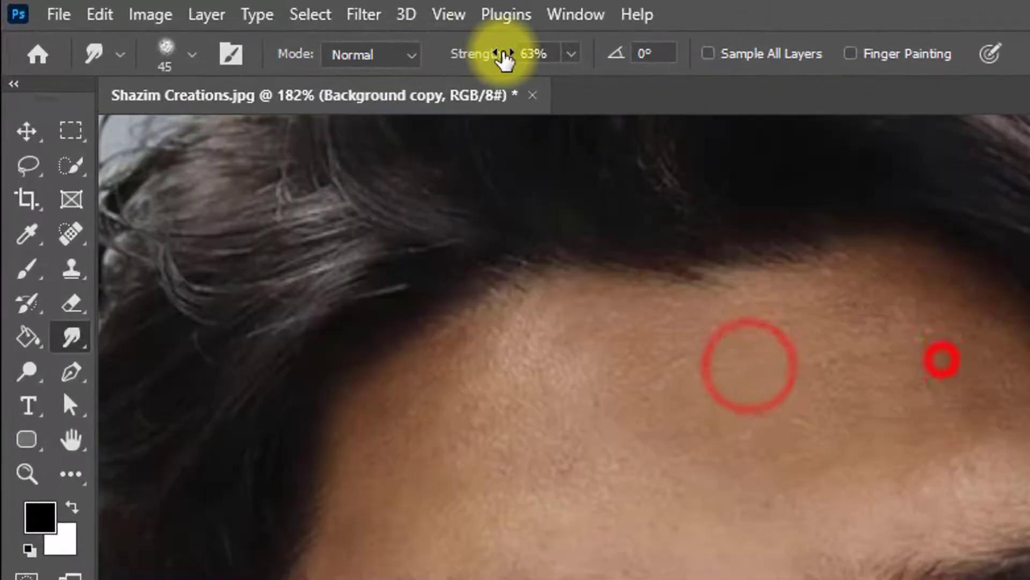
left_click_drag(503, 55, 450, 55)
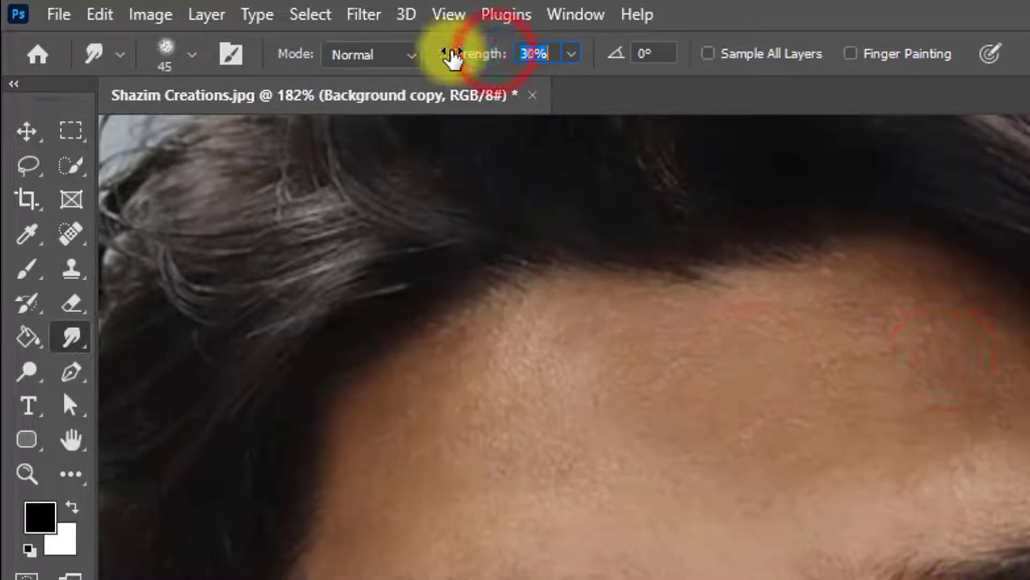
left_click(532, 54)
type("20")
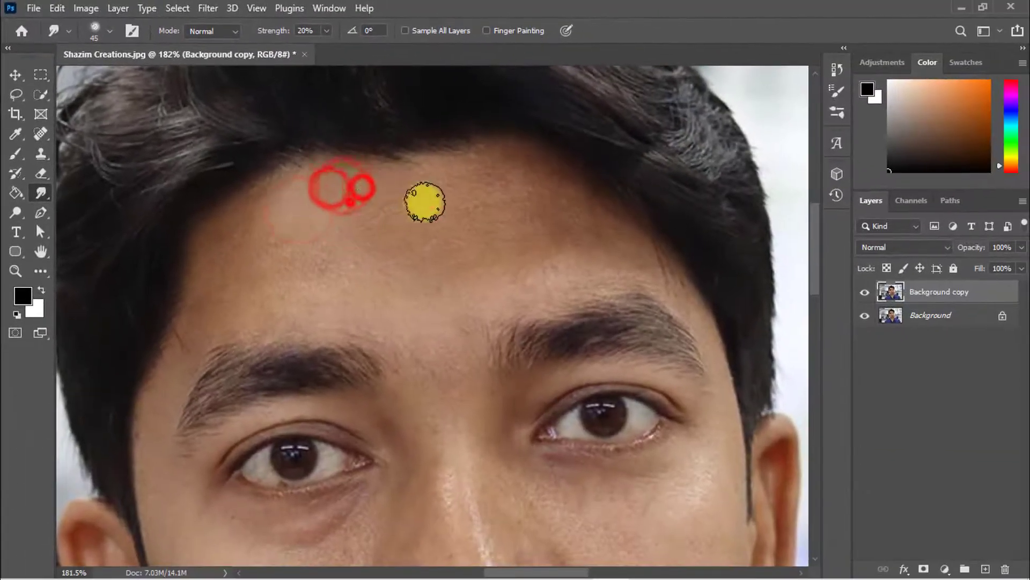
Smudge the skin smooth across the forehead and face
mouse_move(362, 189)
left_mouse_down()
mouse_move(316, 190)
mouse_move(282, 129)
mouse_move(290, 182)
left_mouse_up()
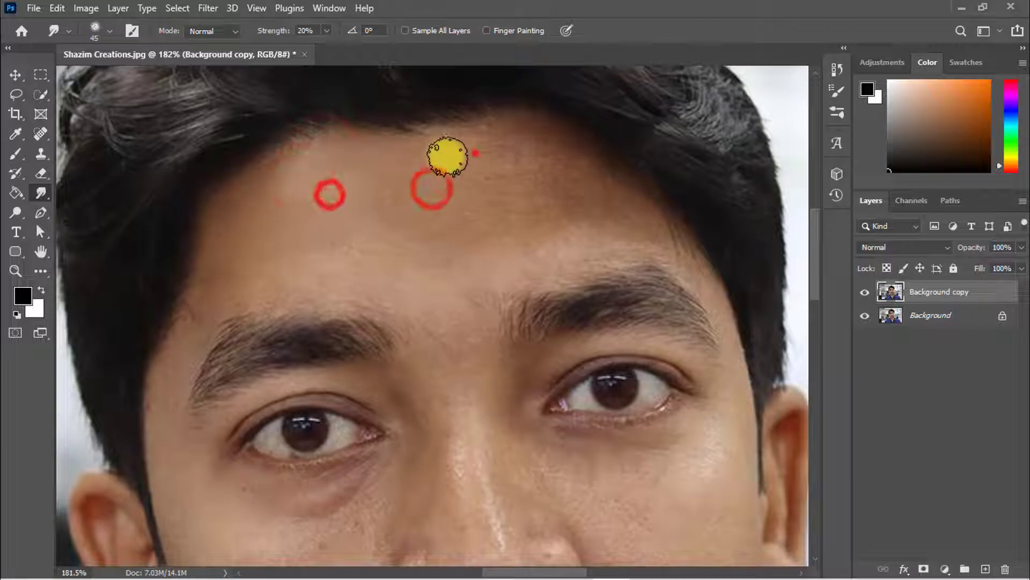
left_click(434, 197)
left_click_drag(450, 234, 411, 246)
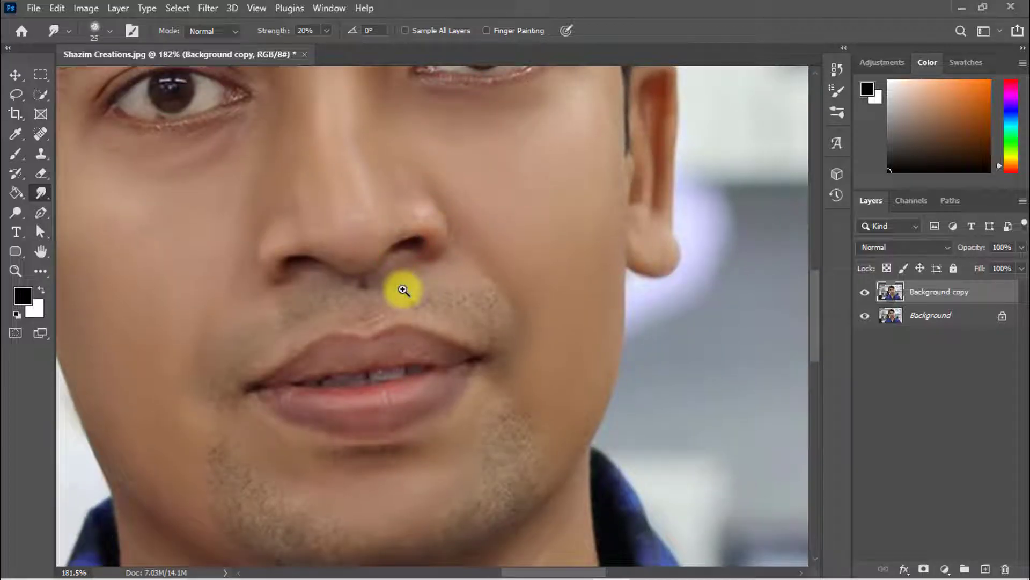
scroll(403, 289, "down", 3)
left_click_drag(411, 275, 440, 248)
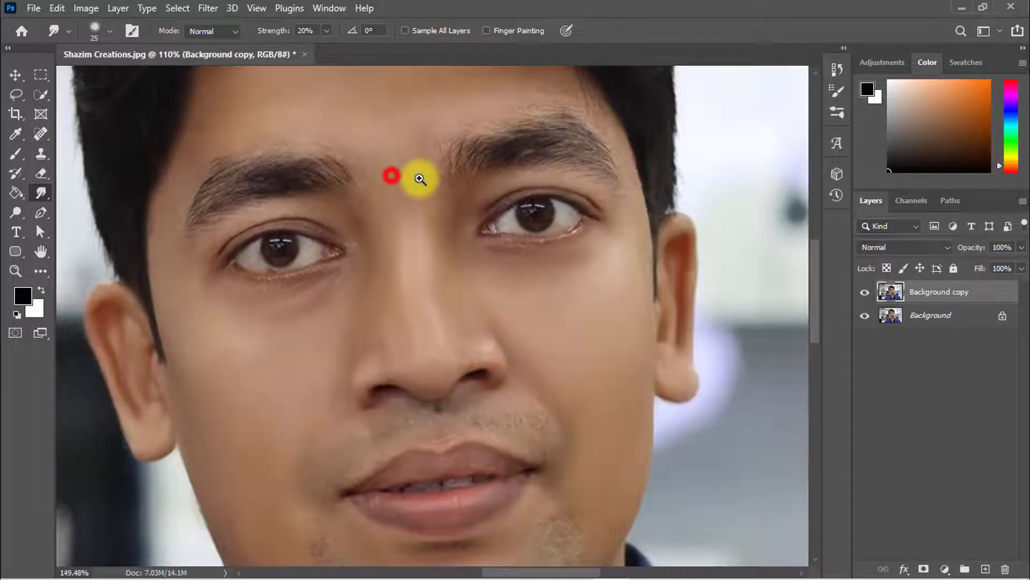
scroll(428, 177, "up", 3)
left_click_drag(451, 181, 473, 233)
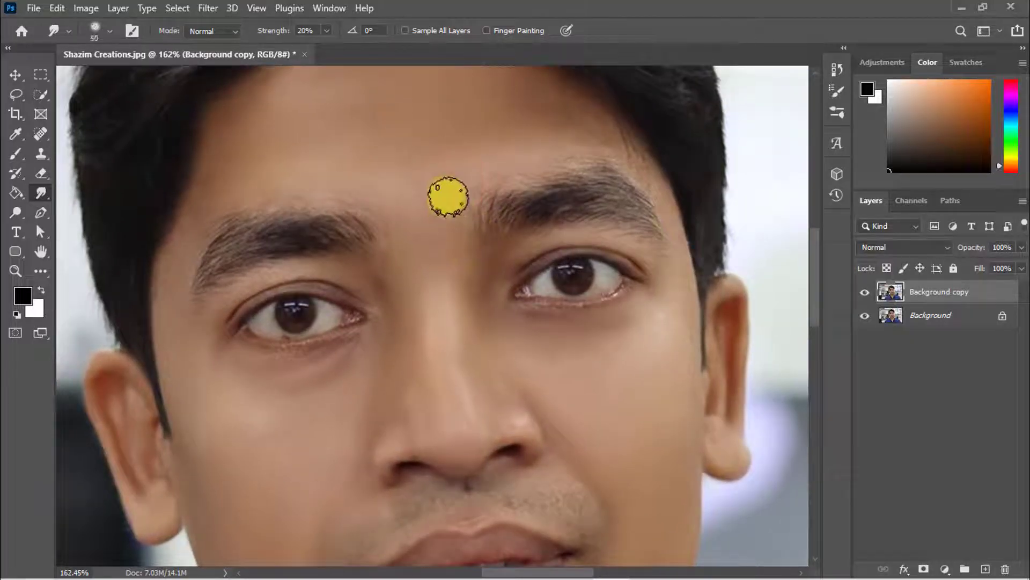
left_click_drag(415, 266, 435, 371)
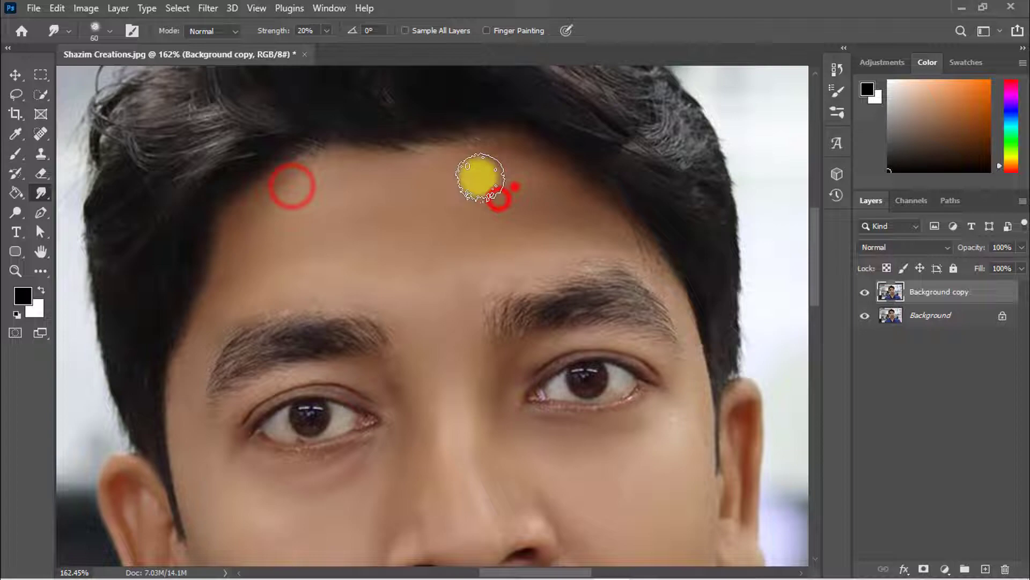
left_click(500, 197)
left_click(419, 187)
left_click(285, 201)
left_click_drag(370, 226, 372, 283)
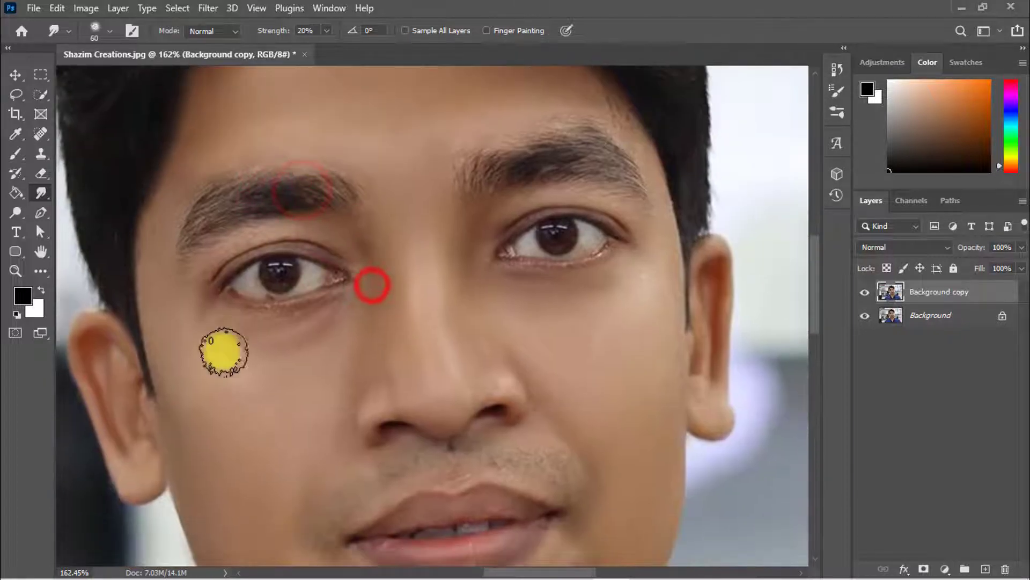
scroll(201, 378, "down", 3)
scroll(478, 294, "down", 1)
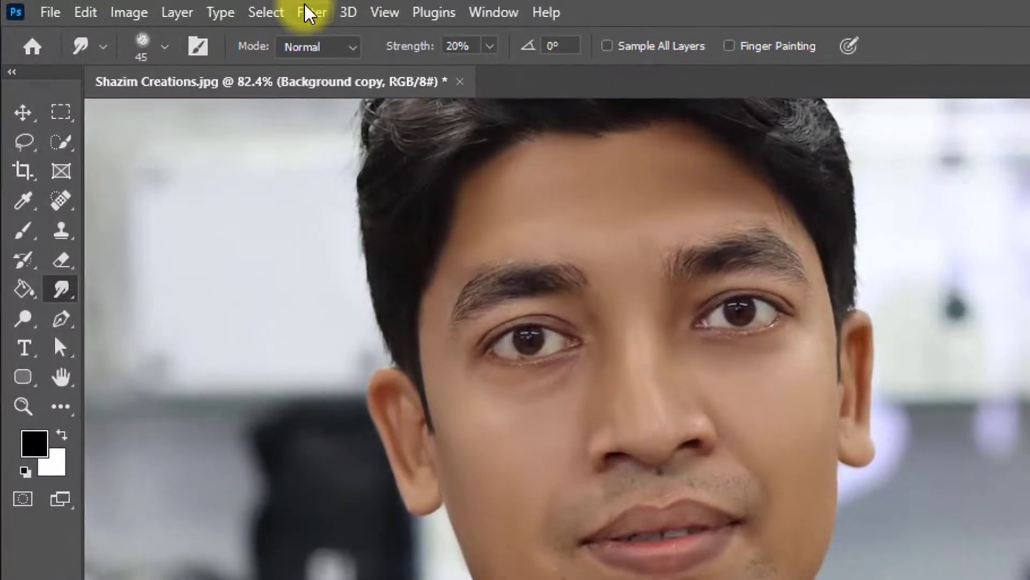
Apply Camera Raw: Exposure +0.40, Highlights +8, Shadows +17, Whites +10, Blacks -12
left_click(278, 11)
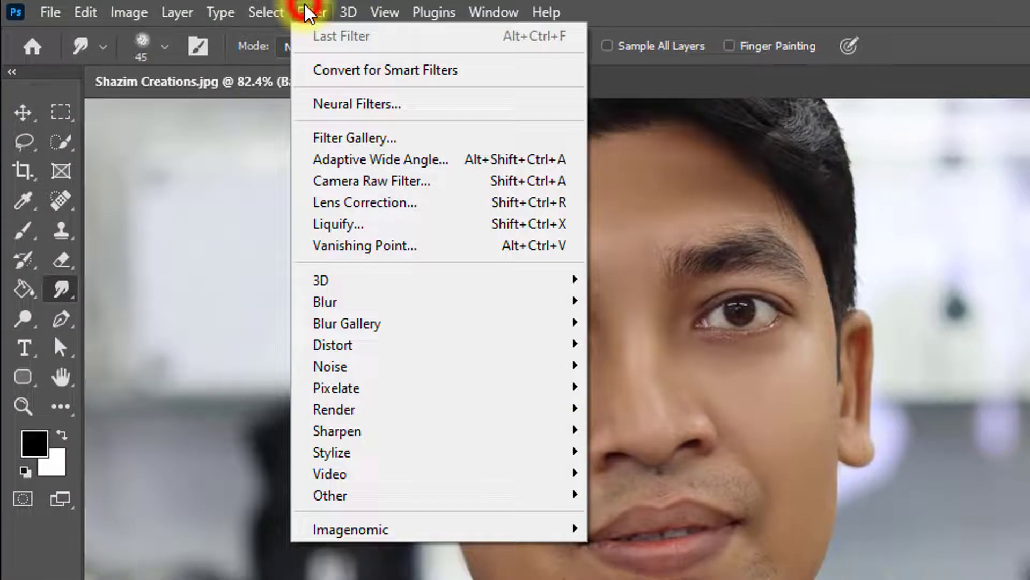
left_click(343, 179)
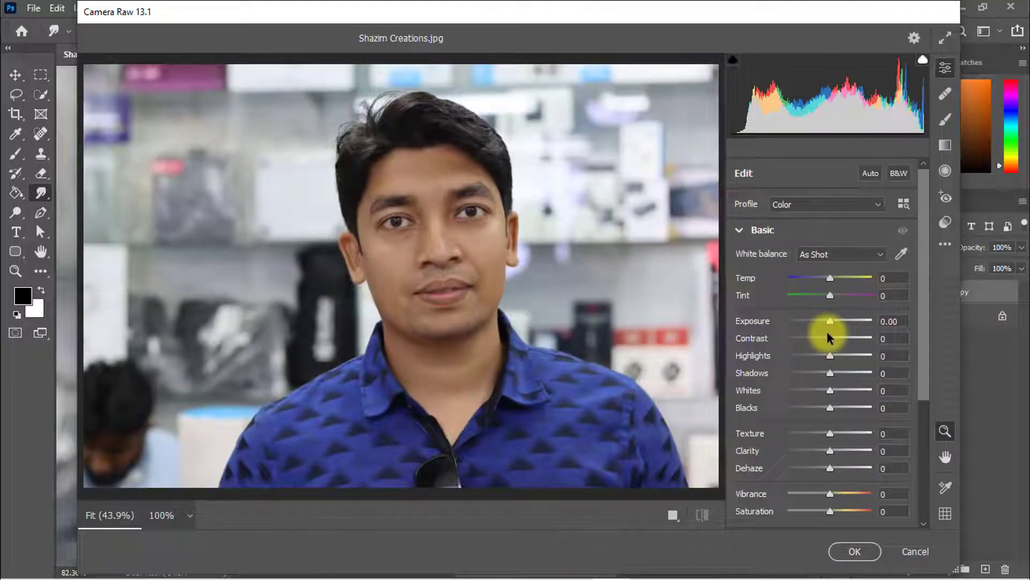
left_click_drag(829, 322, 835, 390)
left_click_drag(830, 407, 825, 407)
left_click_drag(831, 356, 833, 357)
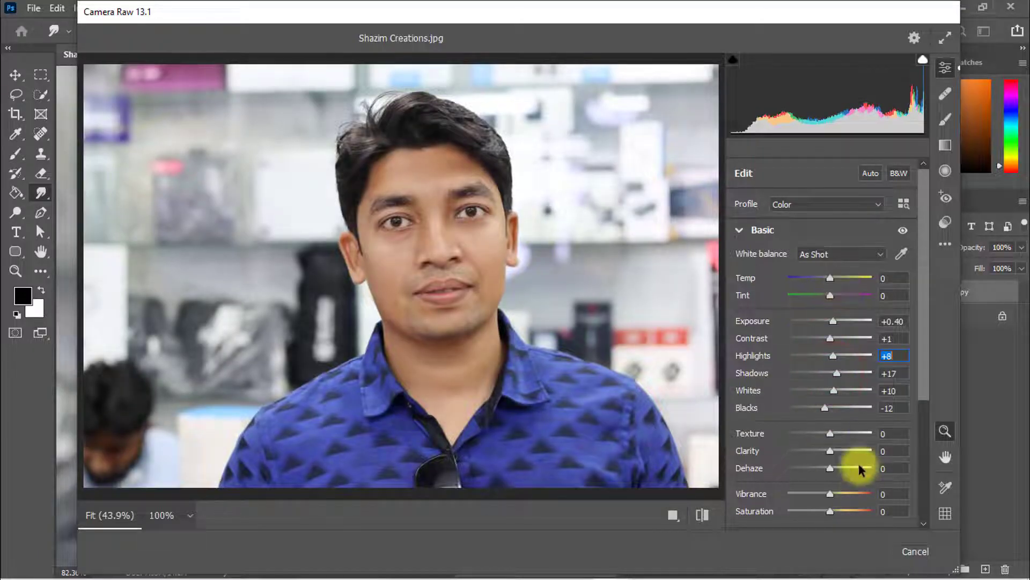
left_click(854, 550)
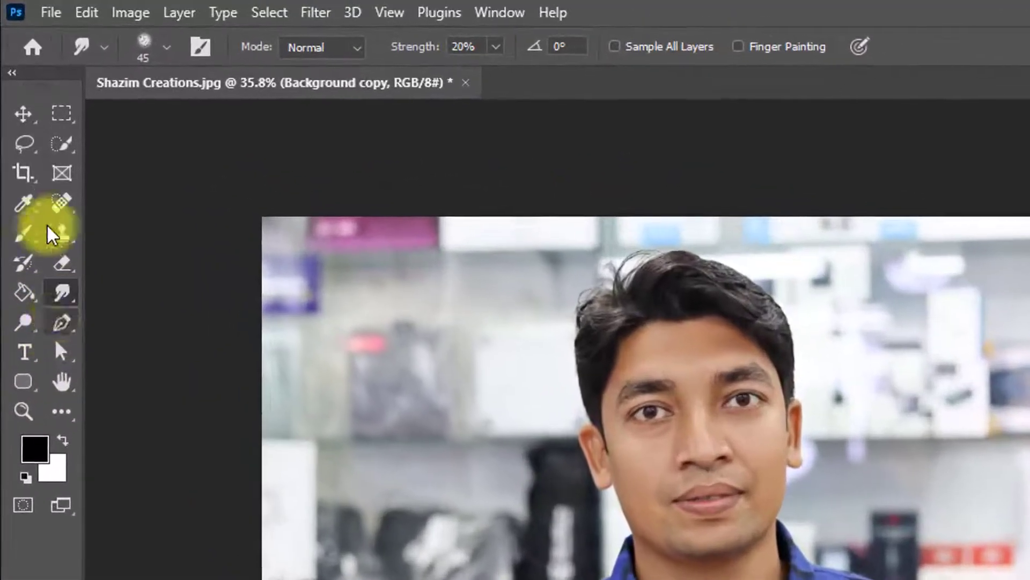
Trace the man's outline with the Pen Tool and convert the path into a selection
right_click(58, 334)
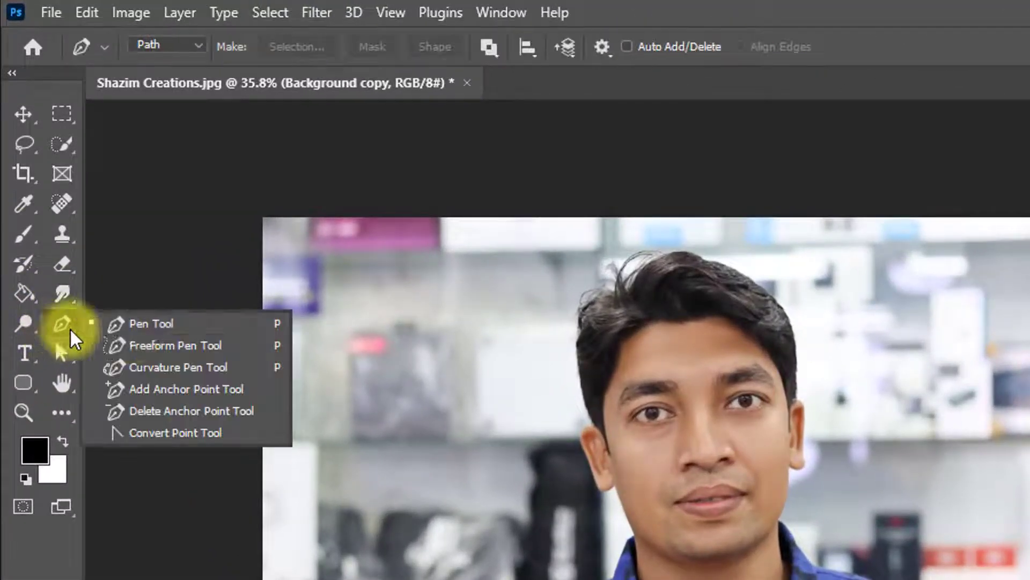
left_click(139, 325)
scroll(368, 459, "up", 3)
scroll(265, 314, "down", 5)
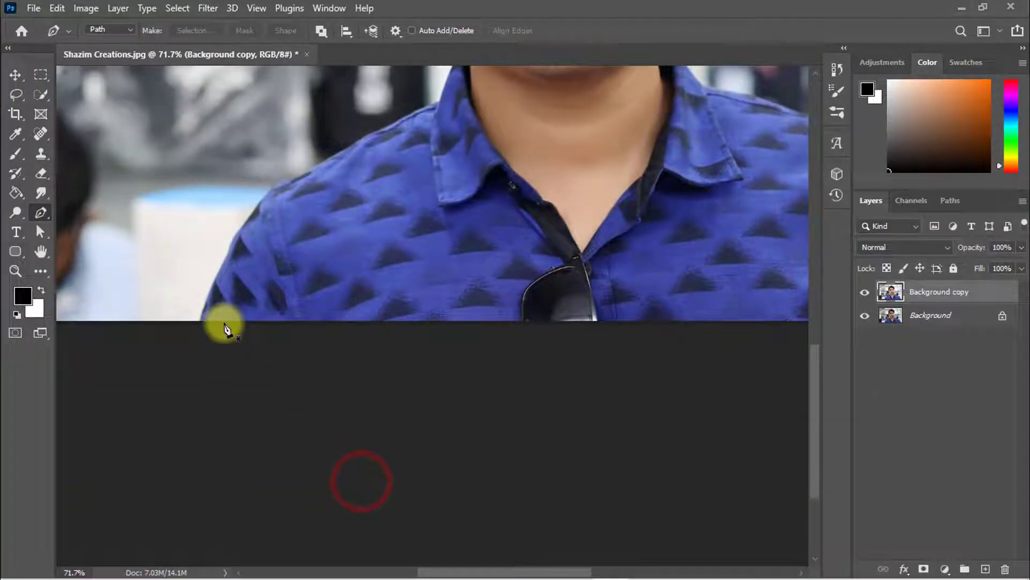
left_click(204, 321)
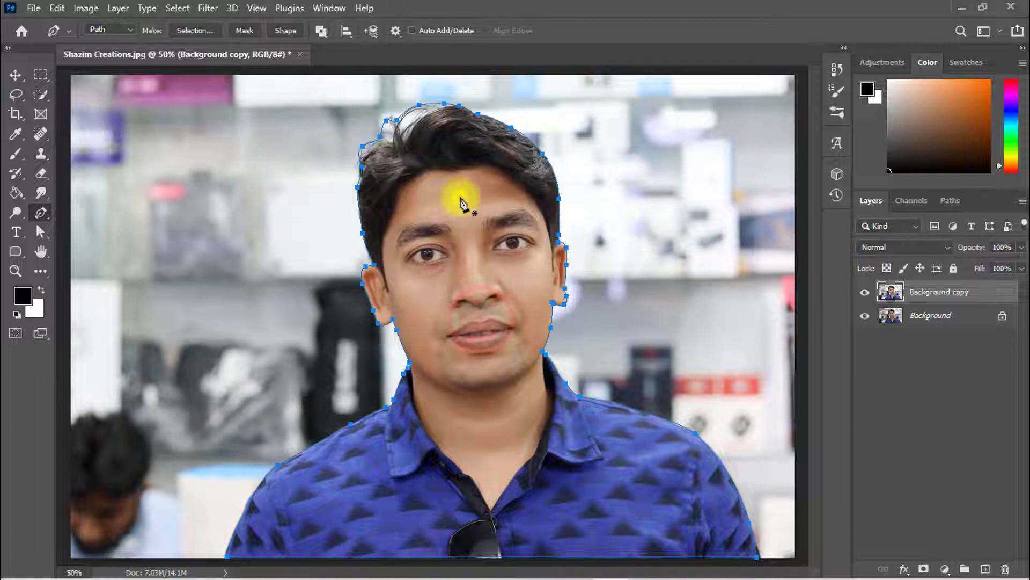
right_click(461, 199)
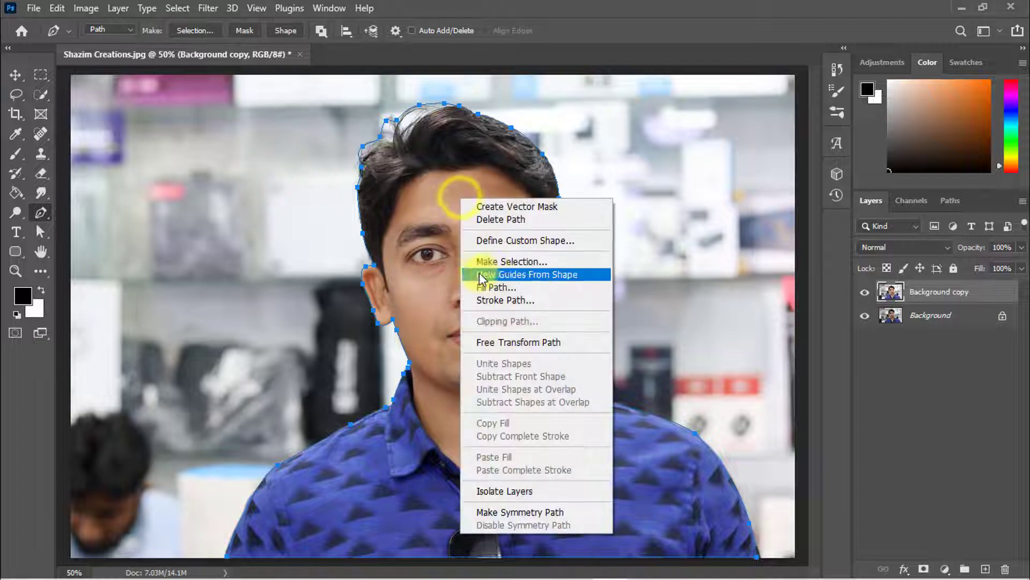
left_click(520, 262)
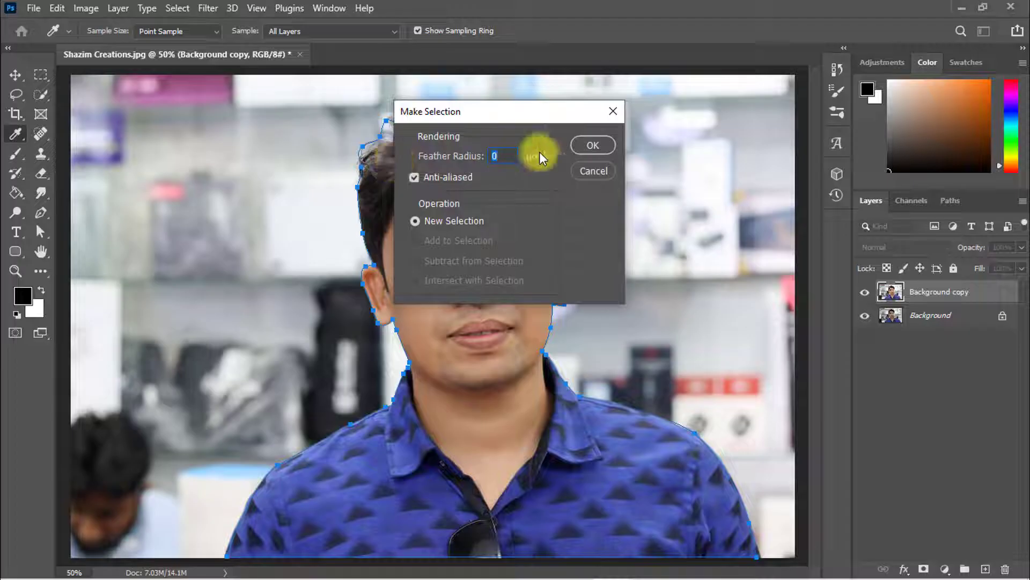
left_click(590, 148)
key("ctrl+alt+r")
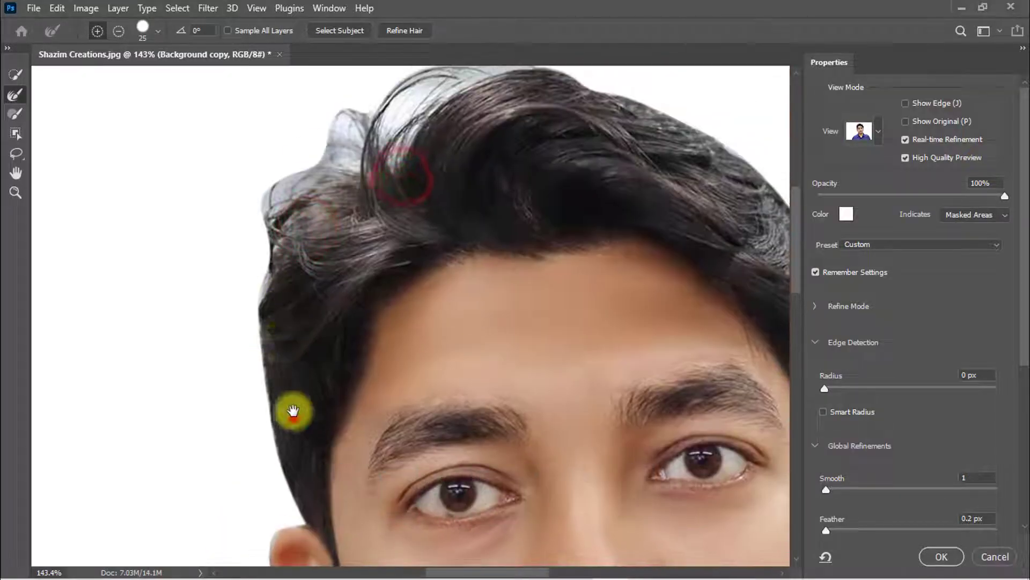
Refine the selection edge along the left and top hair to keep fine strands
left_click_drag(294, 413, 260, 376)
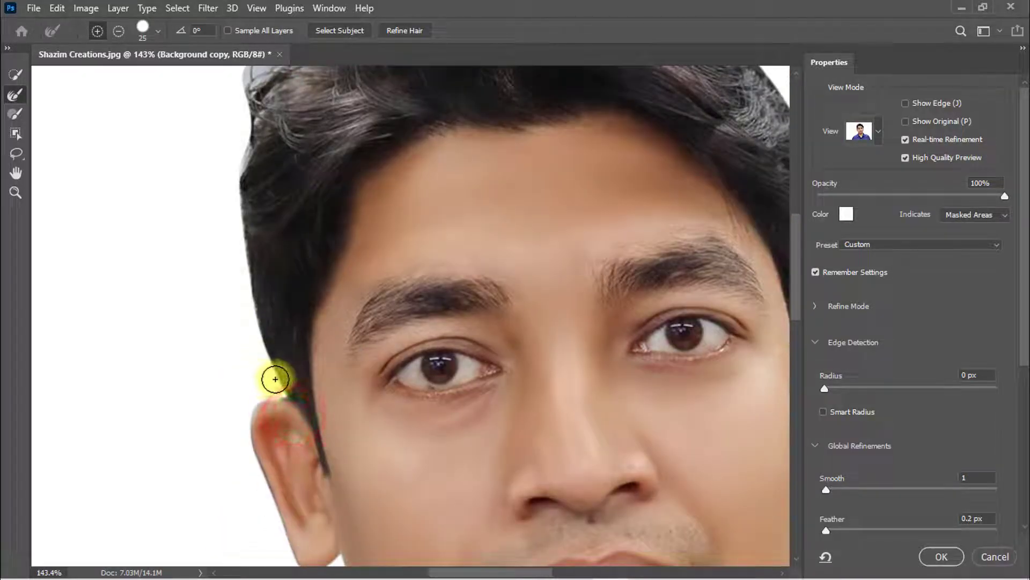
mouse_move(250, 314)
left_mouse_down()
mouse_move(239, 152)
mouse_move(236, 292)
mouse_move(286, 202)
left_mouse_up()
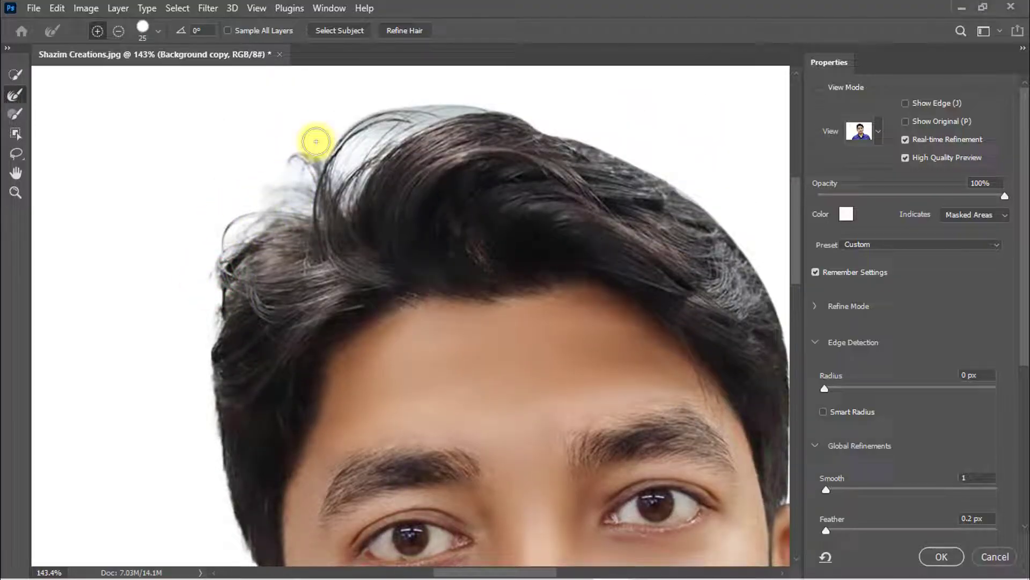
left_click_drag(345, 134, 389, 117)
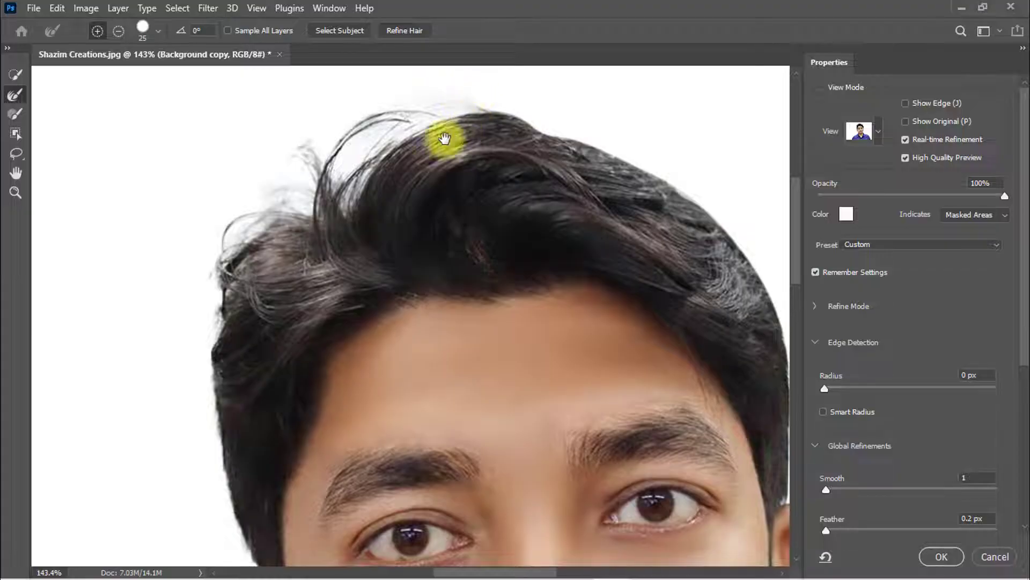
left_click_drag(444, 139, 560, 278)
scroll(201, 197, "down", 3)
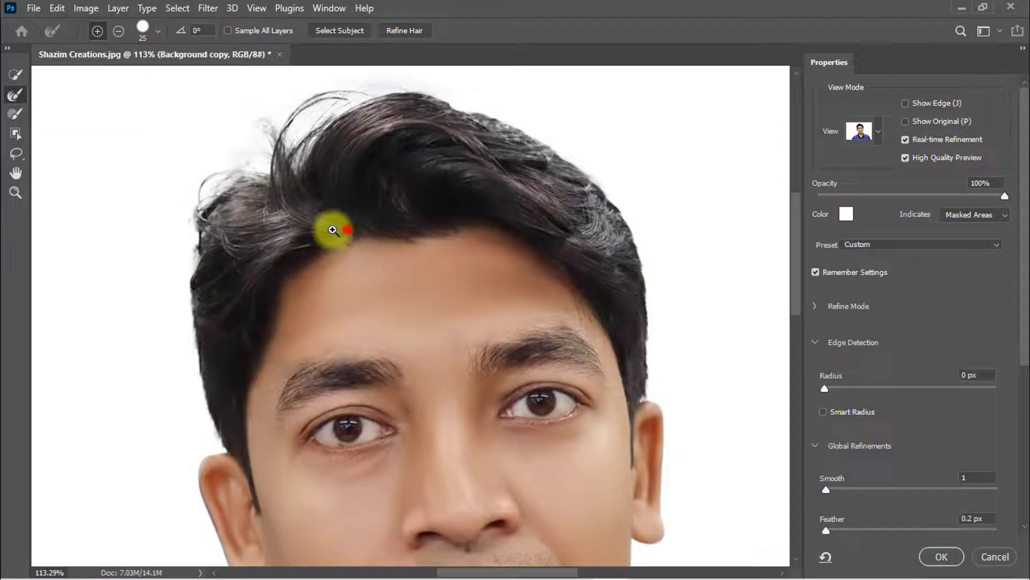
scroll(332, 229, "down", 3)
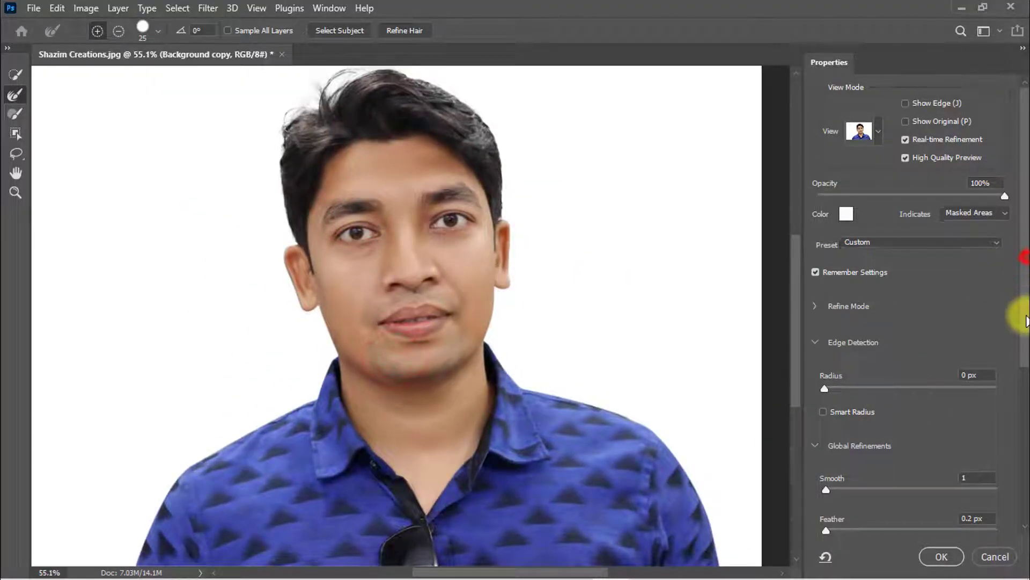
scroll(1013, 254, "down", 3)
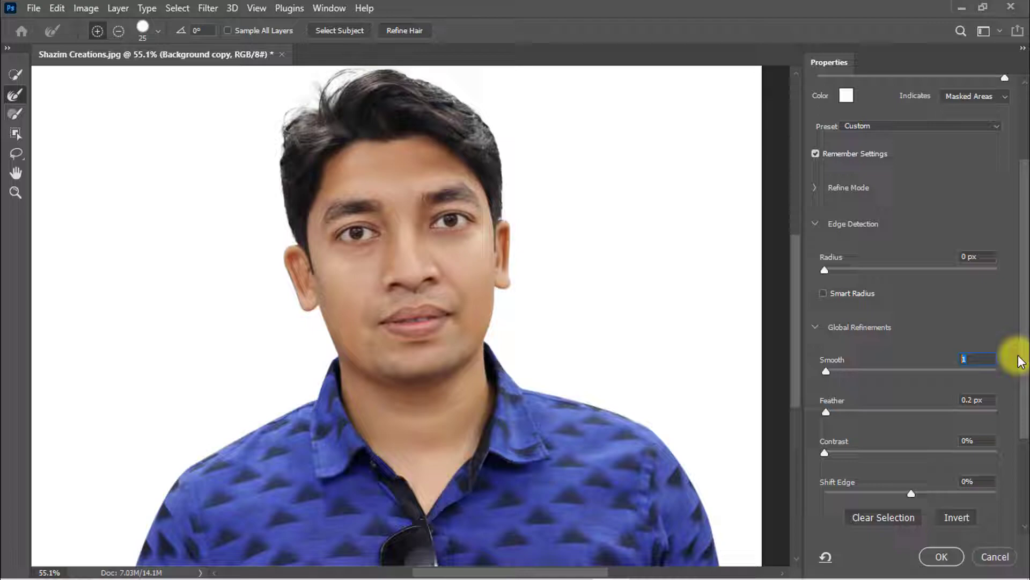
scroll(1026, 360, "down", 3)
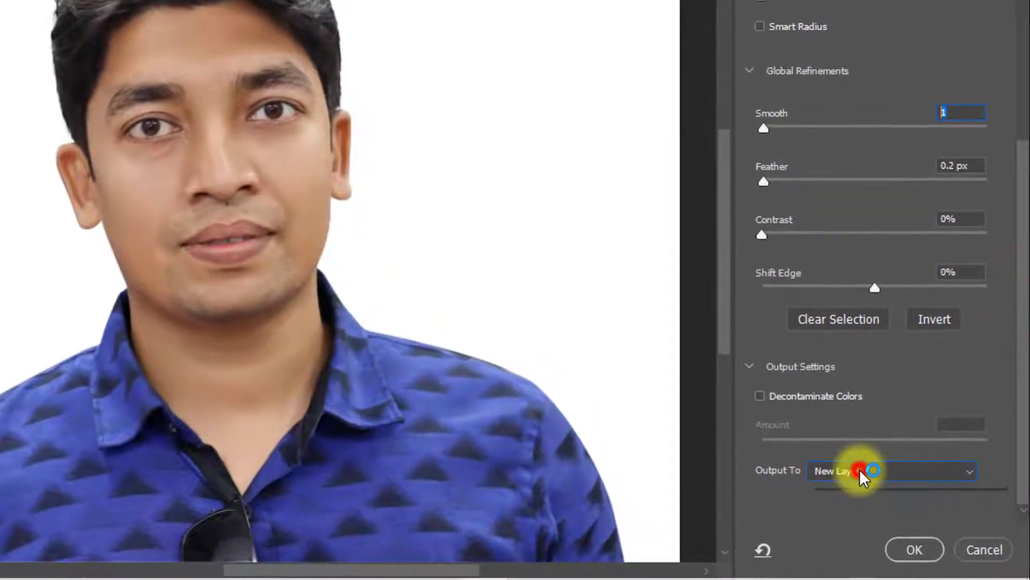
Output the refined selection to a new layer, Background copy 2
left_click(860, 469)
left_click(823, 515)
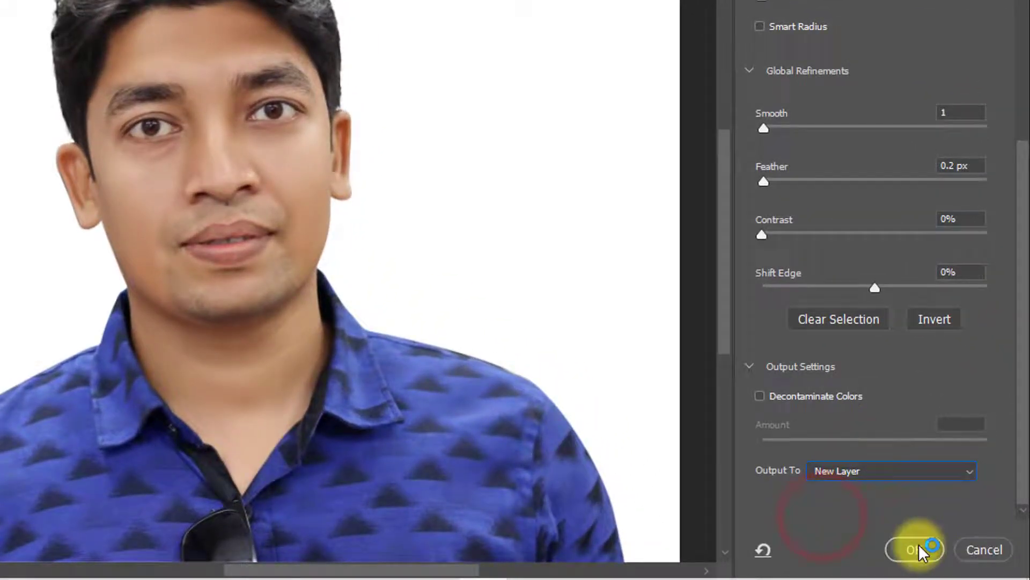
left_click(918, 544)
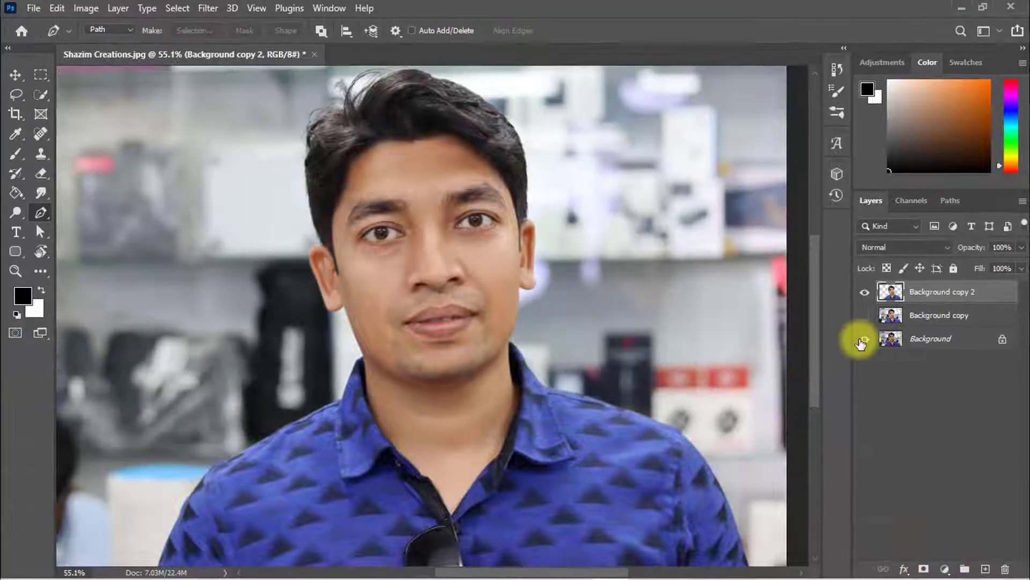
Hide the old Background and fill a new layer with pure white
left_click(864, 338)
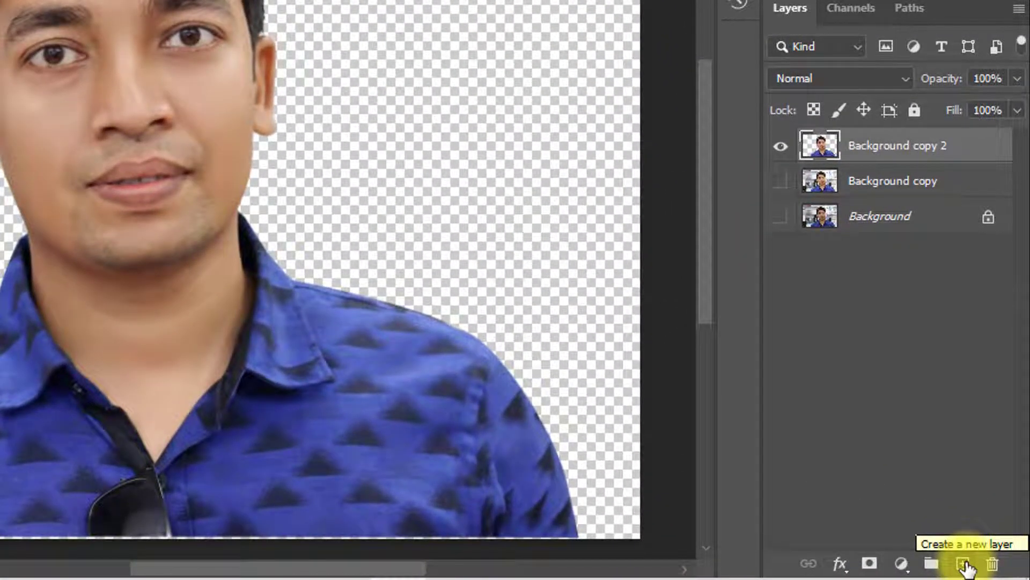
left_click(966, 566)
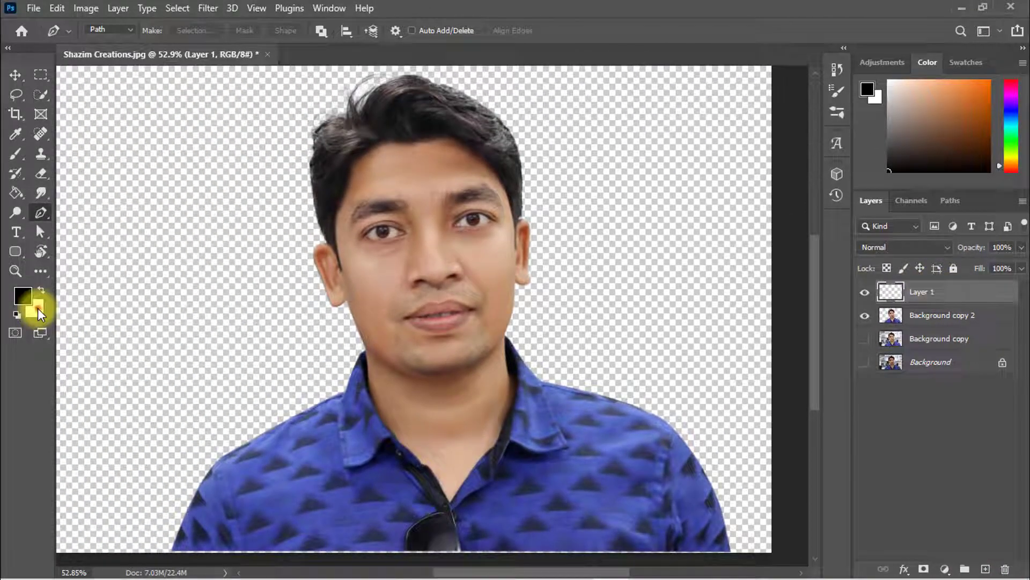
left_click(38, 311)
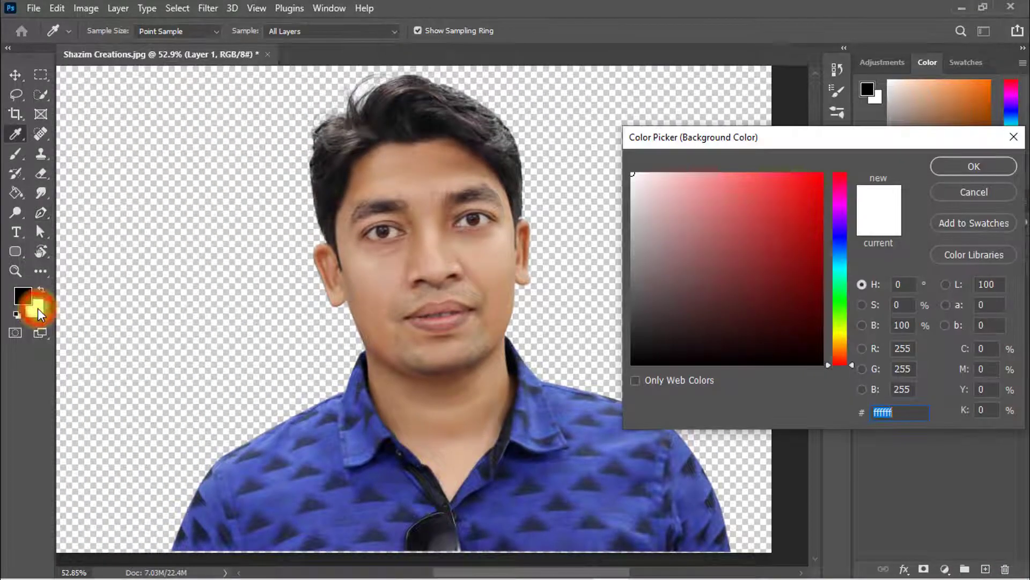
left_click(634, 175)
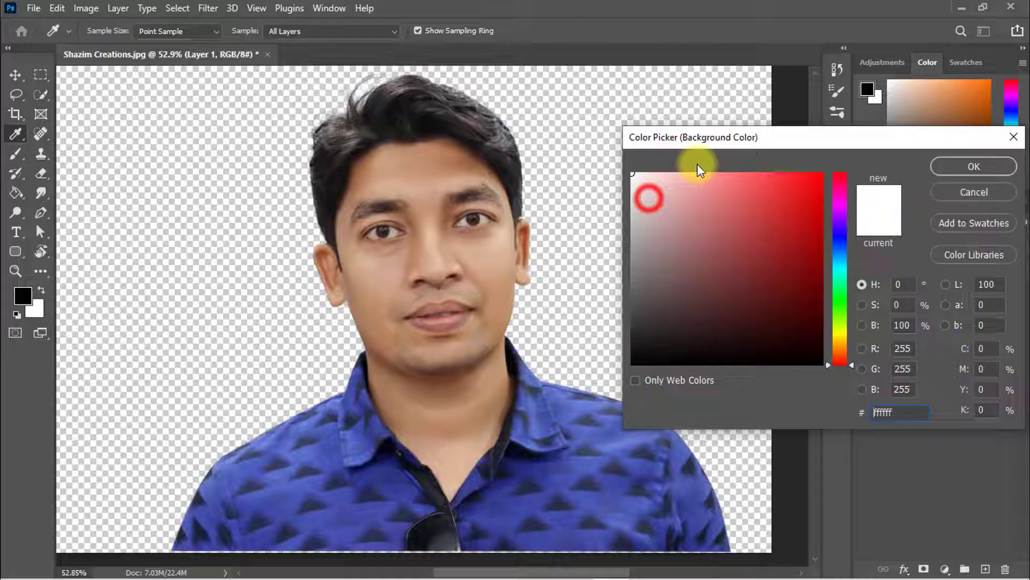
left_click(975, 167)
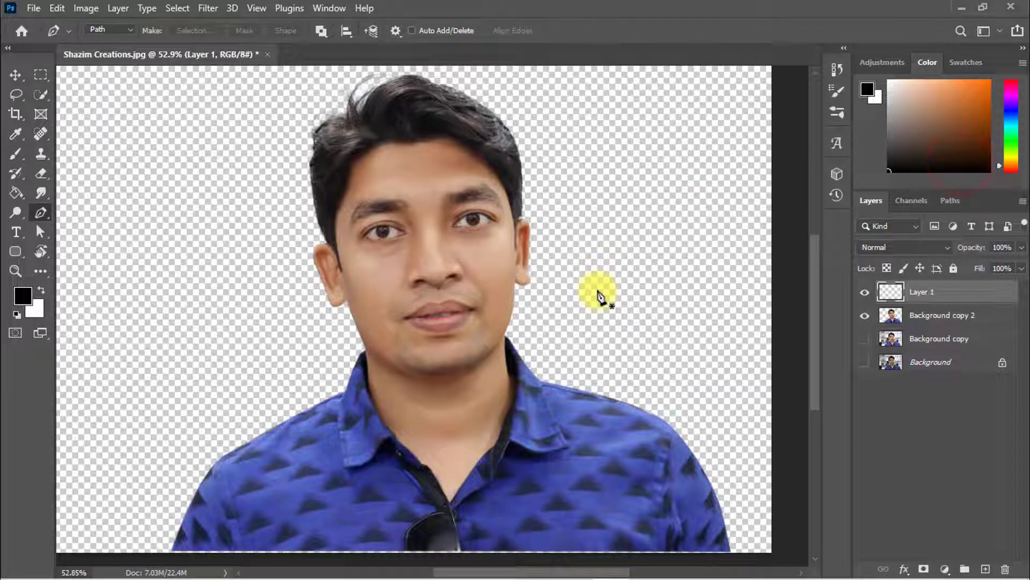
key("ctrl+BackSpace")
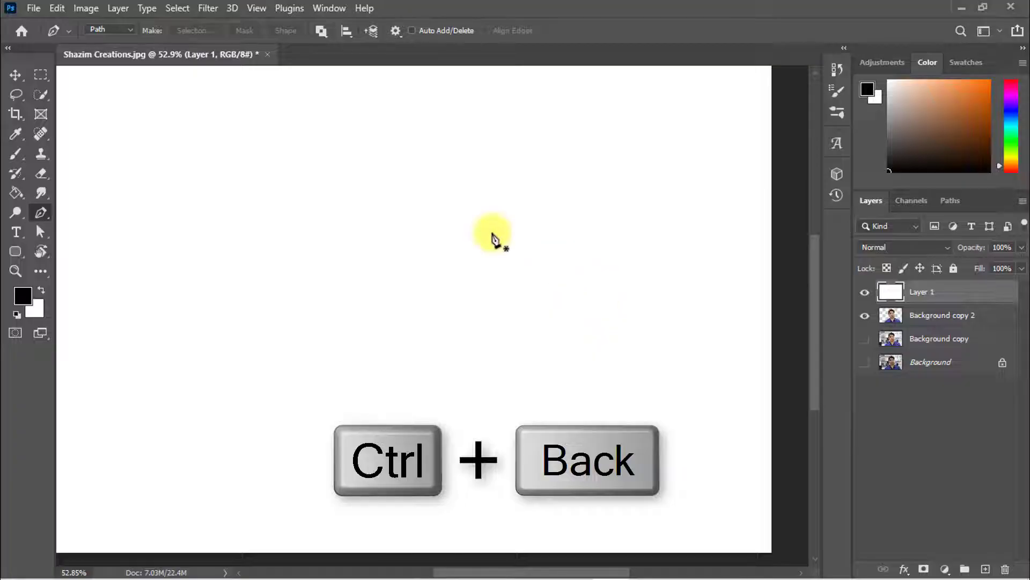
Name the layers Background and Subject, with white Background beneath Subject
double_click(920, 293)
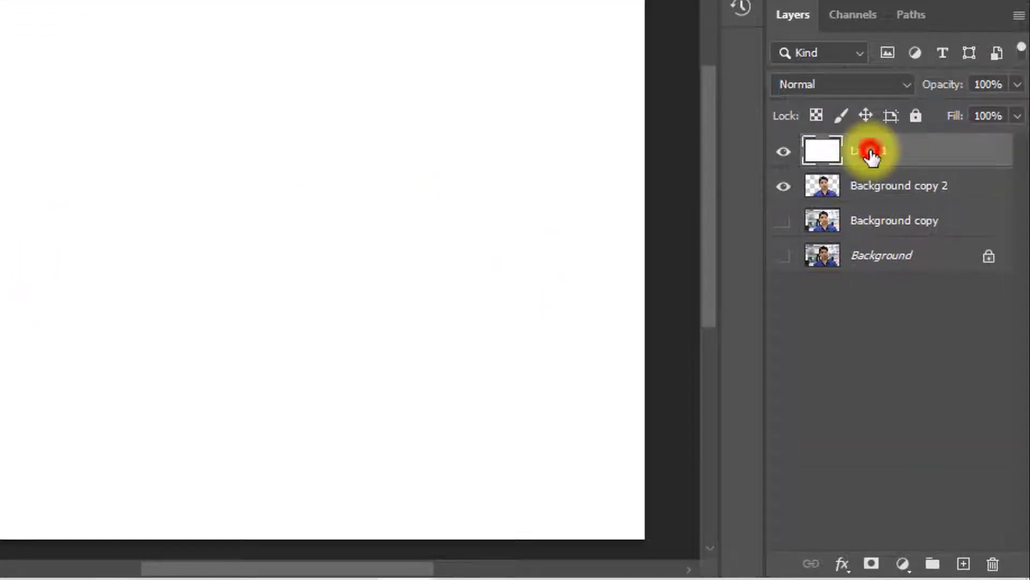
type("Background")
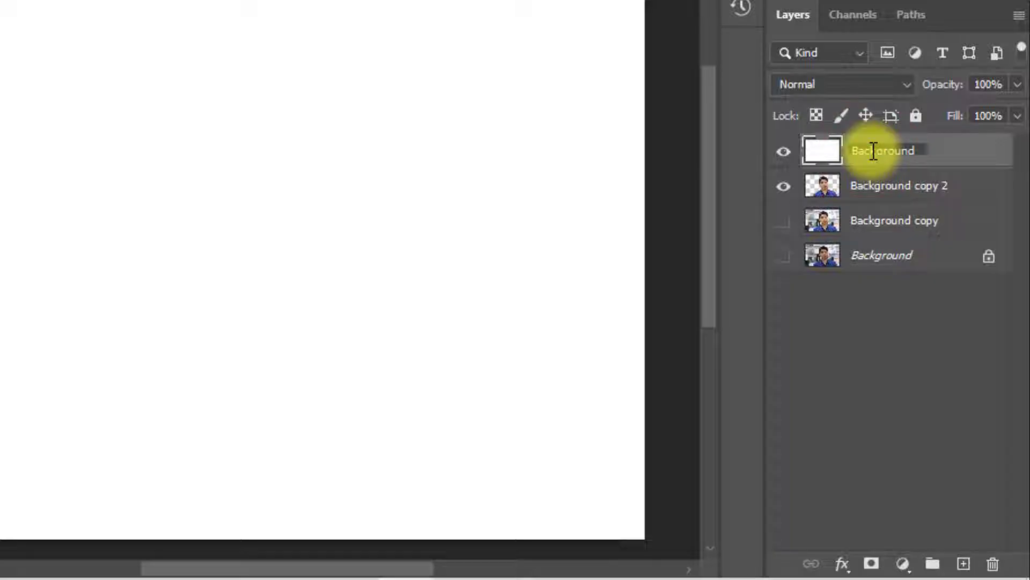
key("Tab")
type("S")
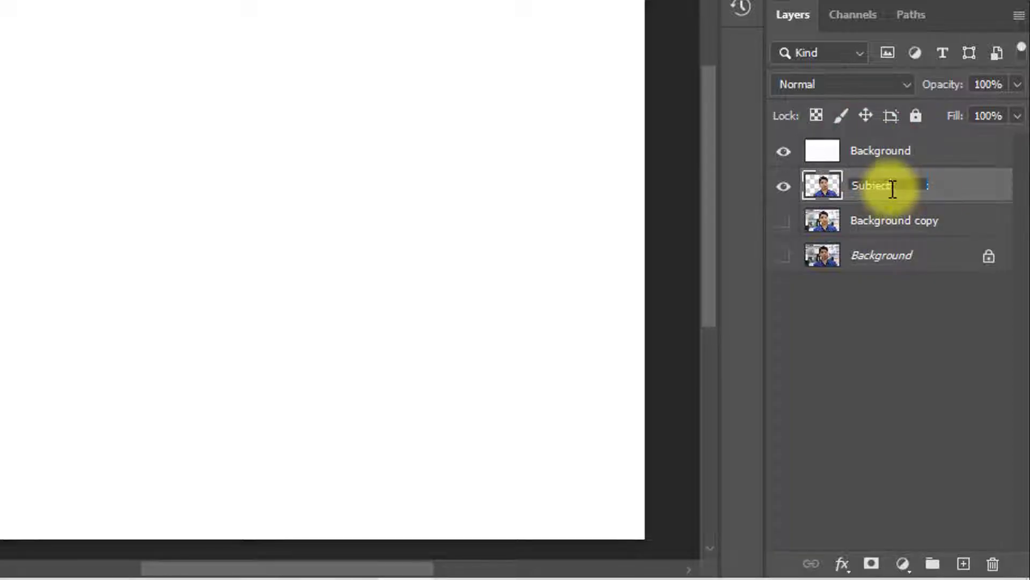
left_click(982, 187)
left_click(881, 151)
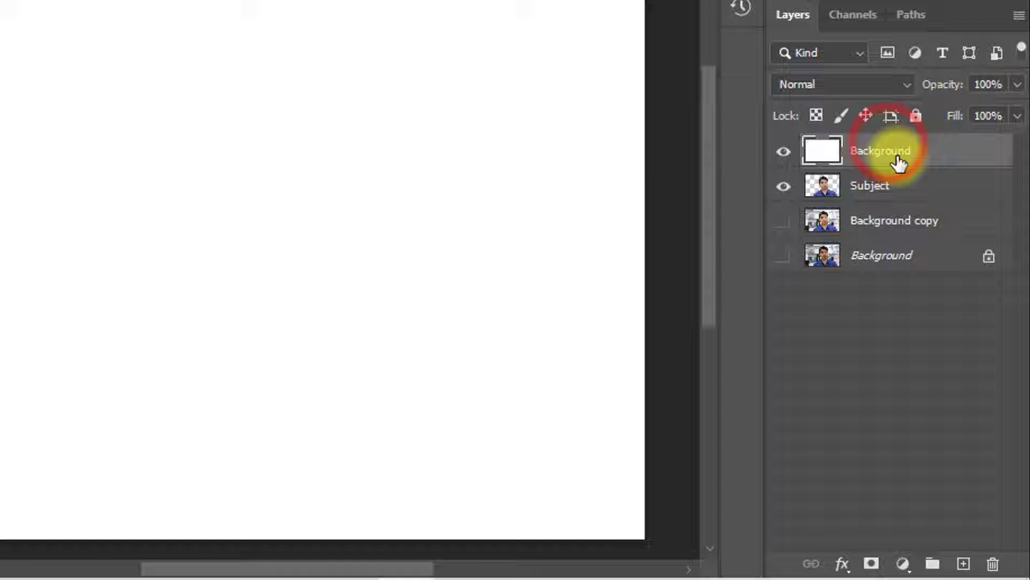
left_click_drag(874, 156, 875, 207)
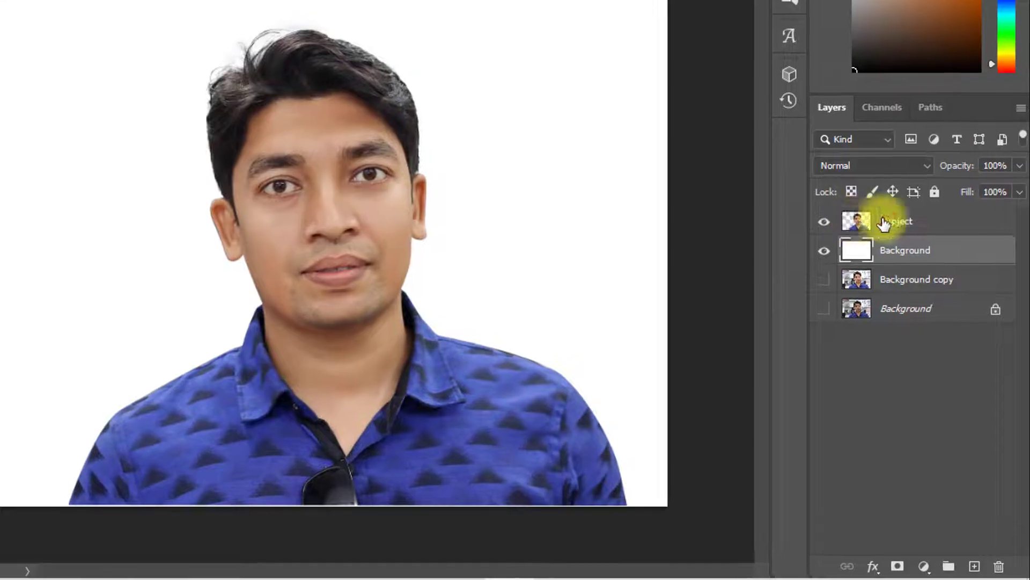
left_click(922, 292)
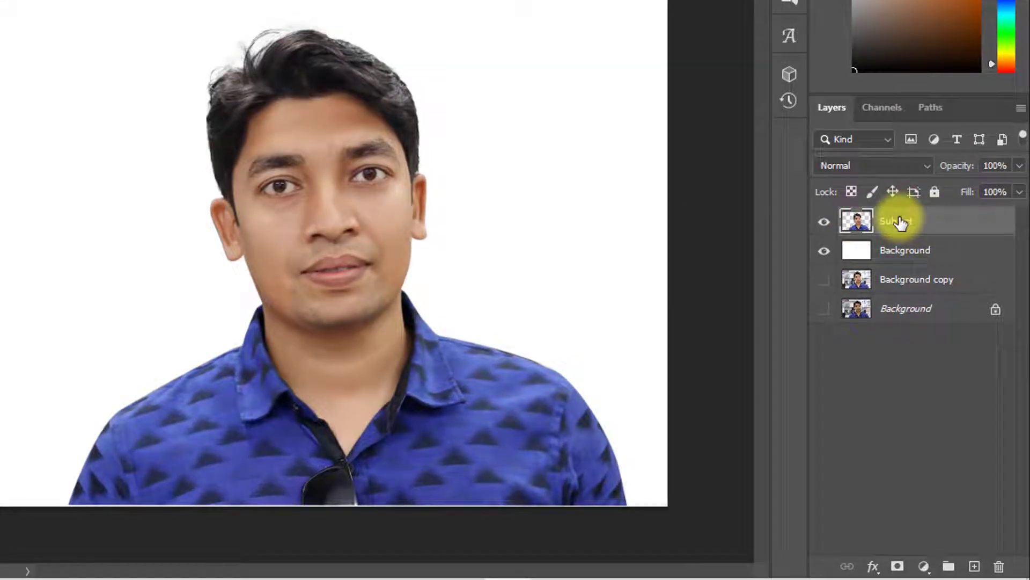
key("ctrl+t")
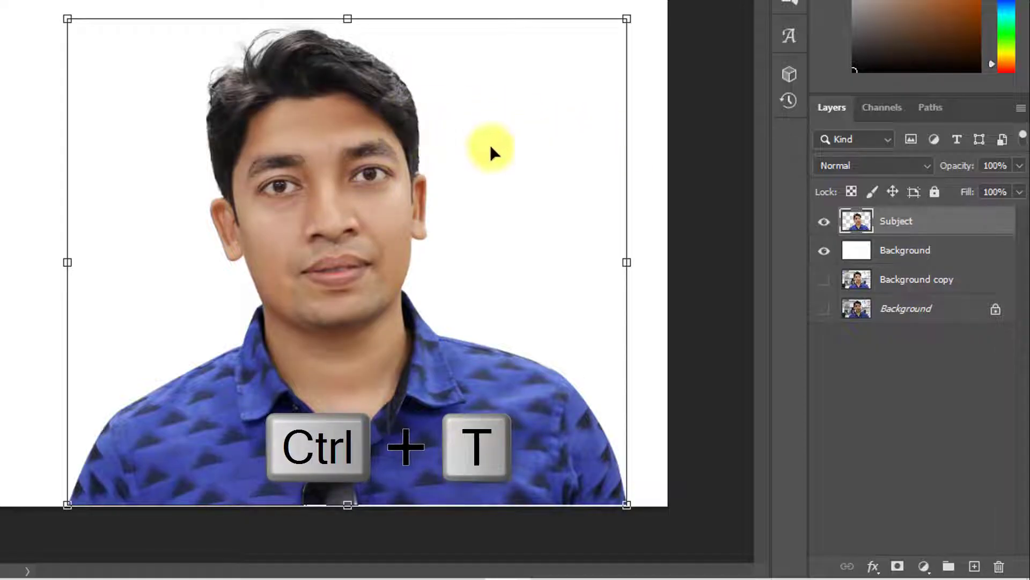
left_click_drag(490, 144, 368, 145)
left_click_drag(593, 157, 640, 187)
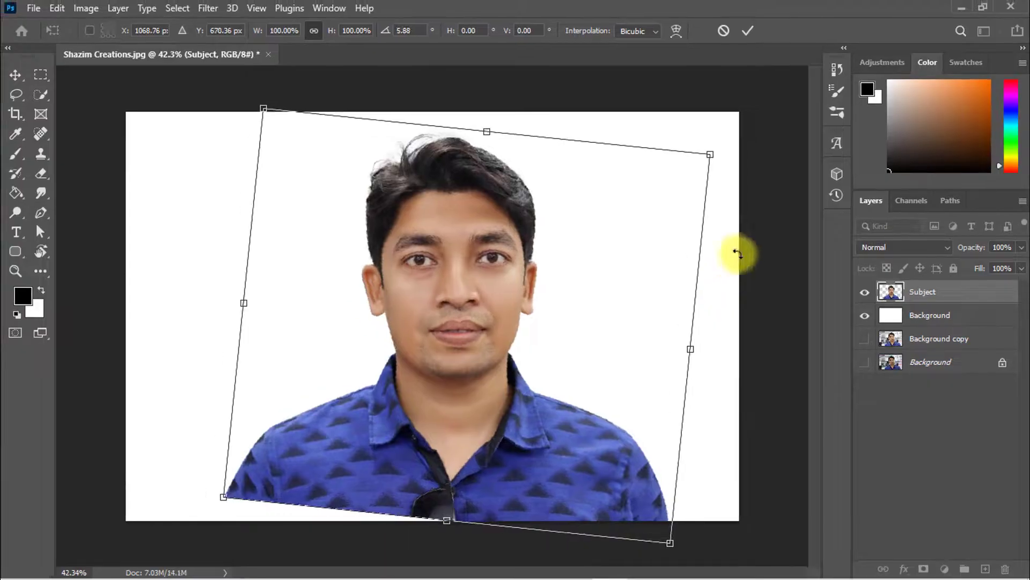
left_click(751, 28)
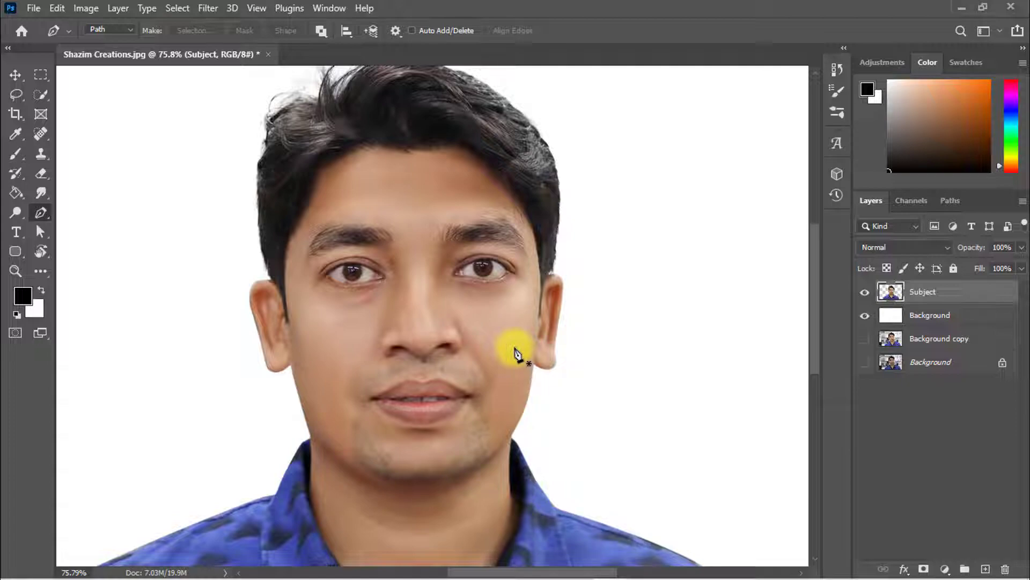
scroll(402, 298, "down", 3)
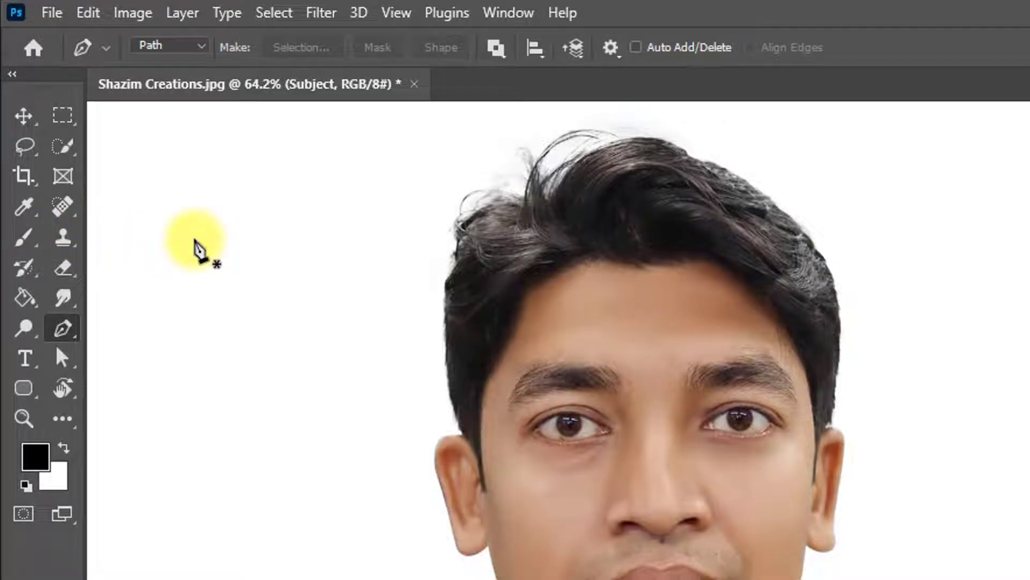
Set the crop to 1.5 in by 1.9 in at 300 px/in
left_click(24, 175)
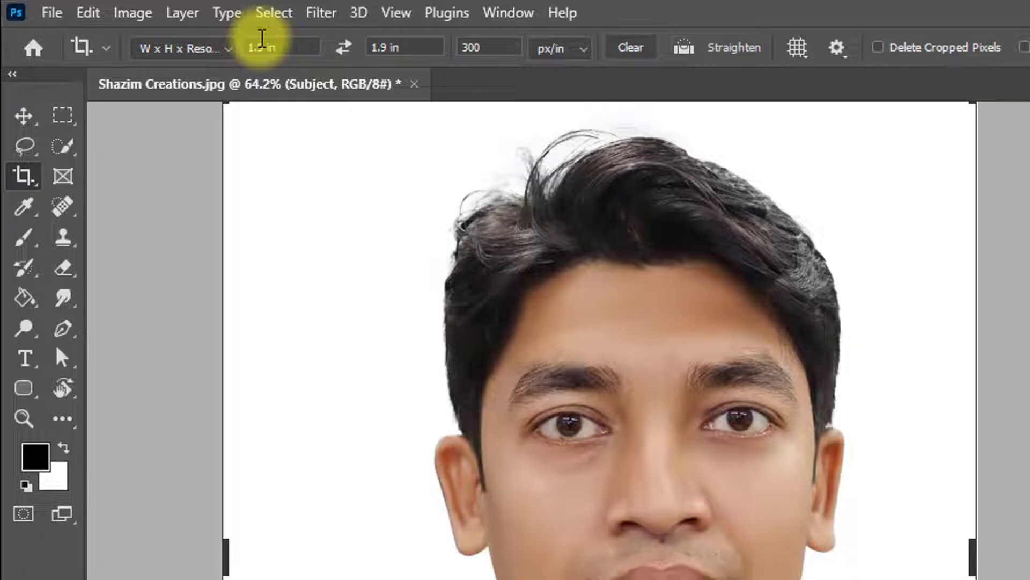
left_click(205, 50)
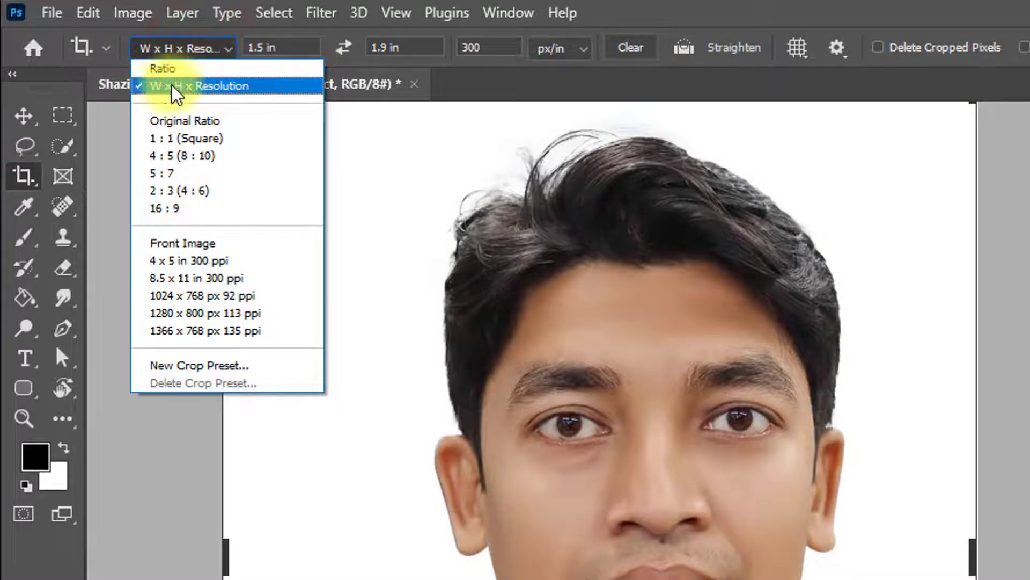
left_click(200, 85)
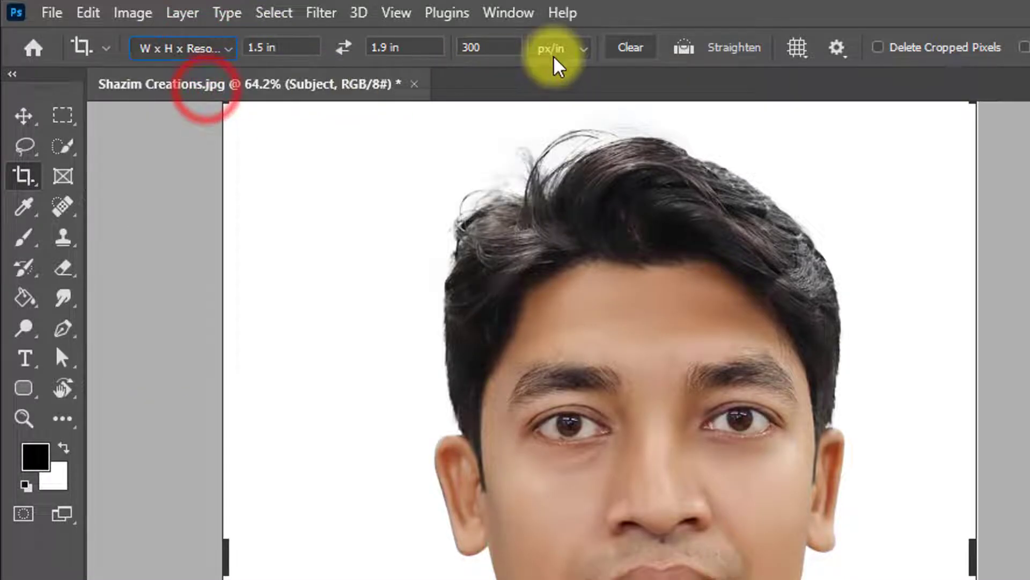
left_click(631, 47)
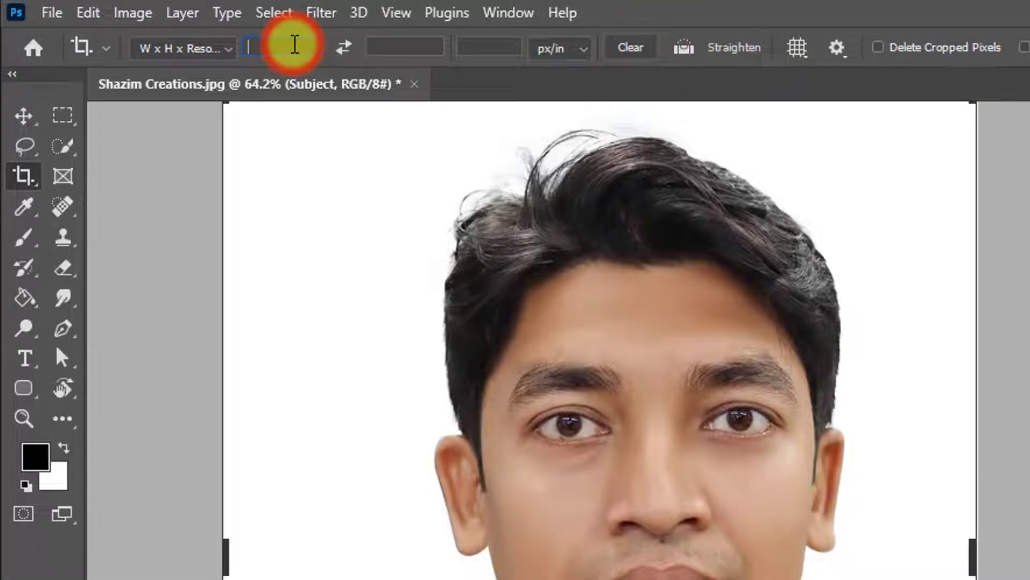
left_click(282, 48)
type("3.5")
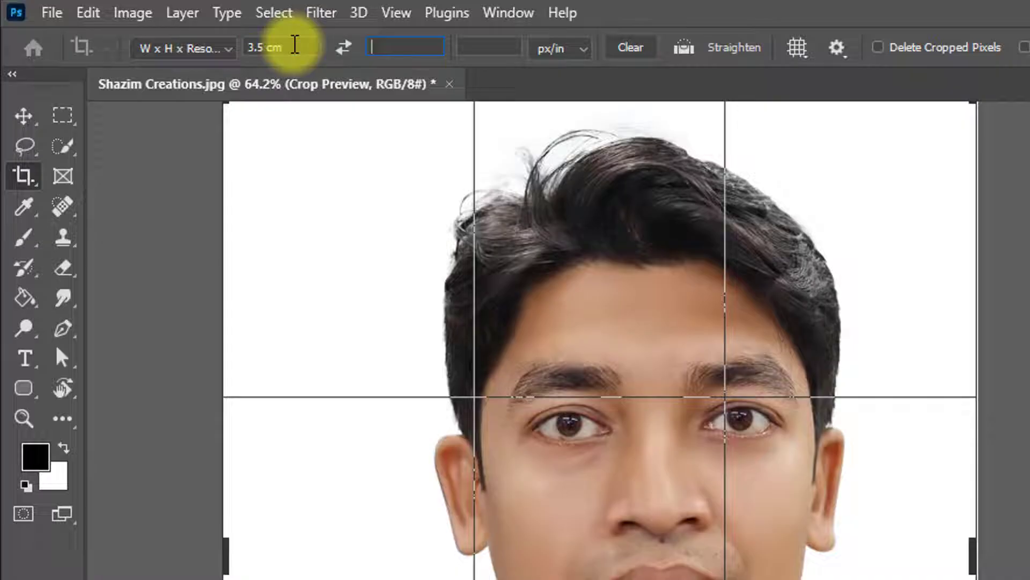
type("4.5cm")
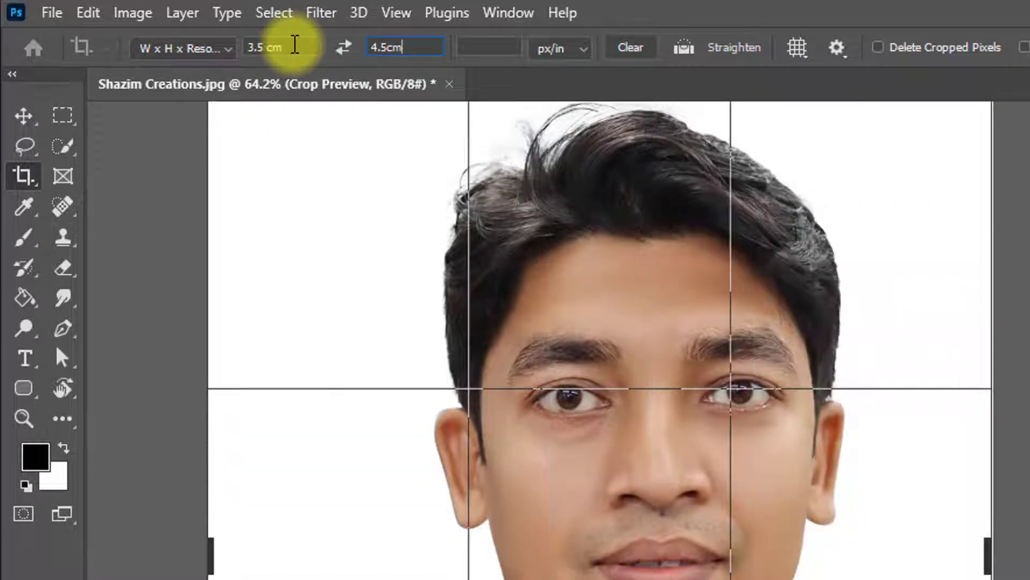
left_click(489, 47)
type("300")
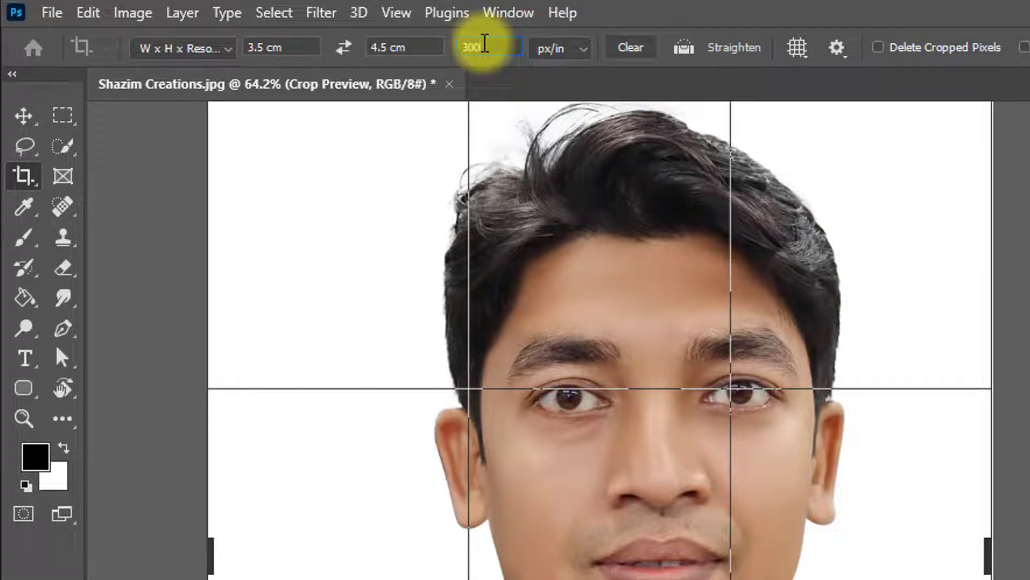
left_click(562, 48)
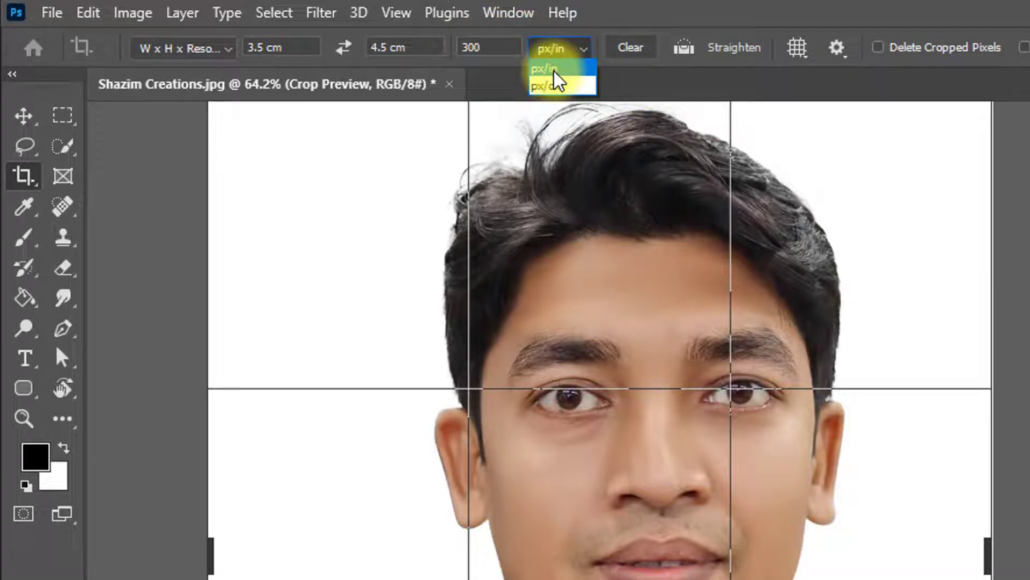
left_click(554, 72)
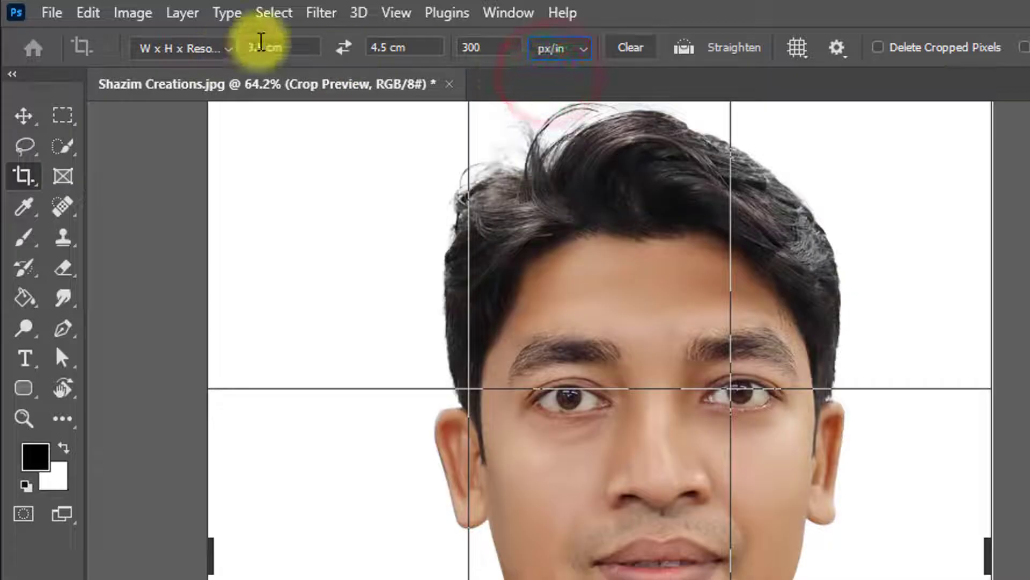
left_click(266, 47)
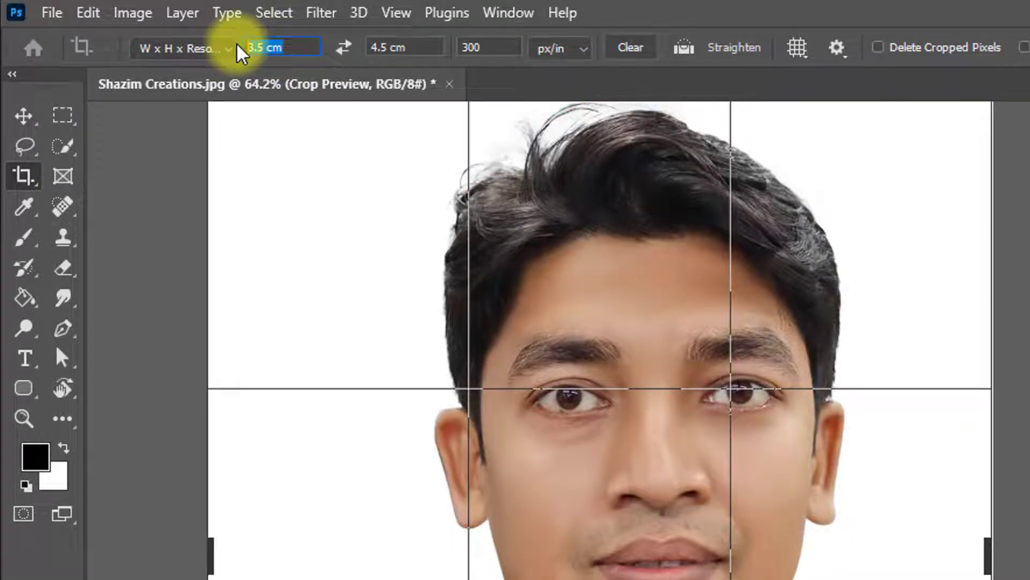
type("1.5in")
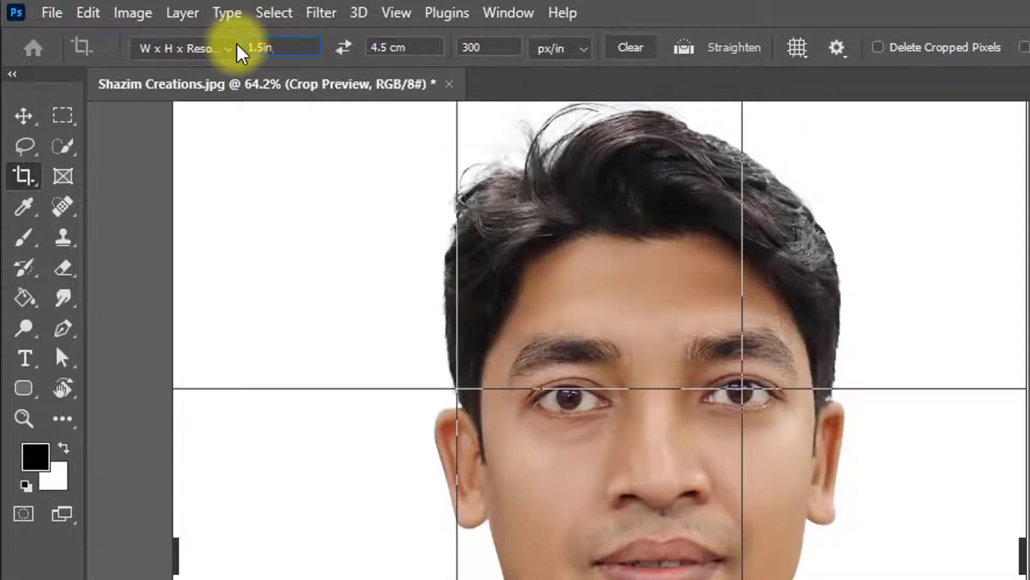
type("1.9in")
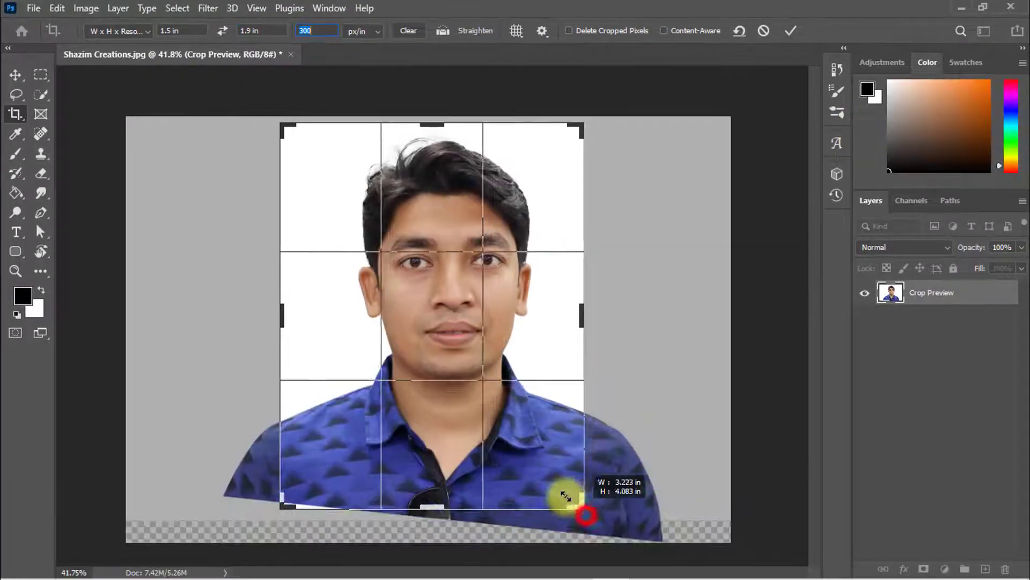
Centre the face in the crop frame and commit the crop
left_click_drag(566, 495, 592, 515)
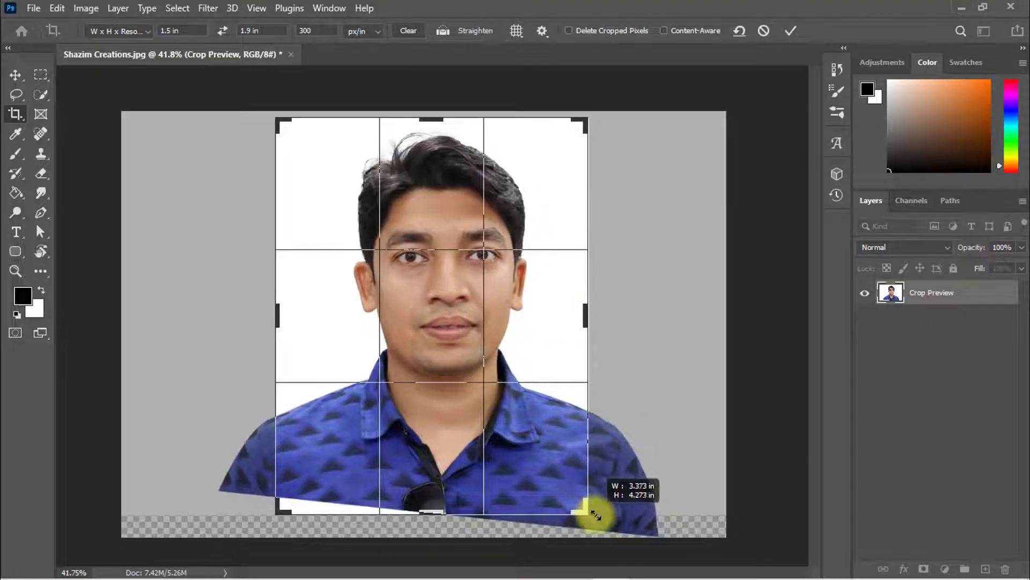
mouse_move(457, 330)
left_mouse_down()
mouse_move(463, 336)
mouse_move(441, 295)
left_mouse_up()
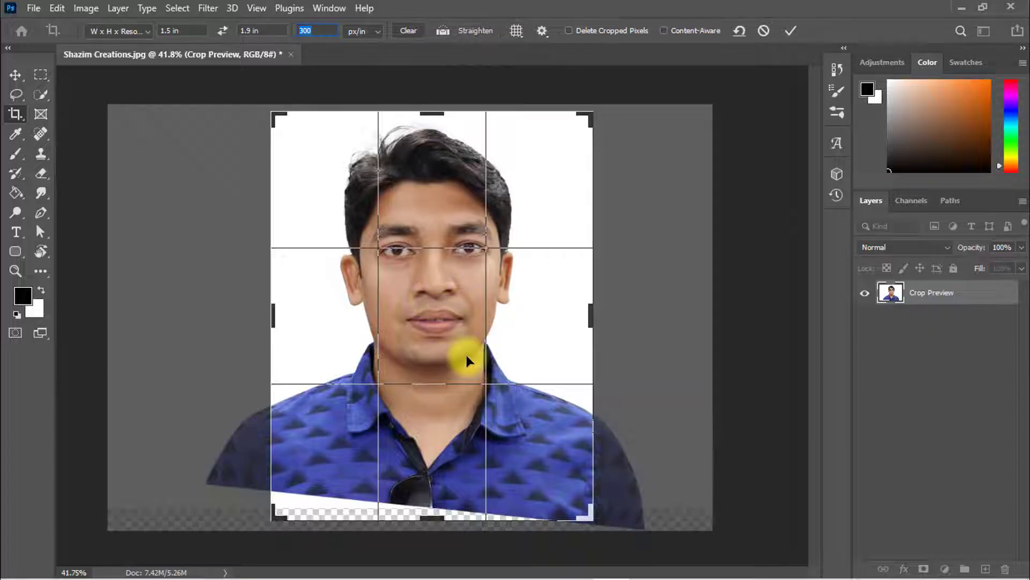
left_click(465, 328)
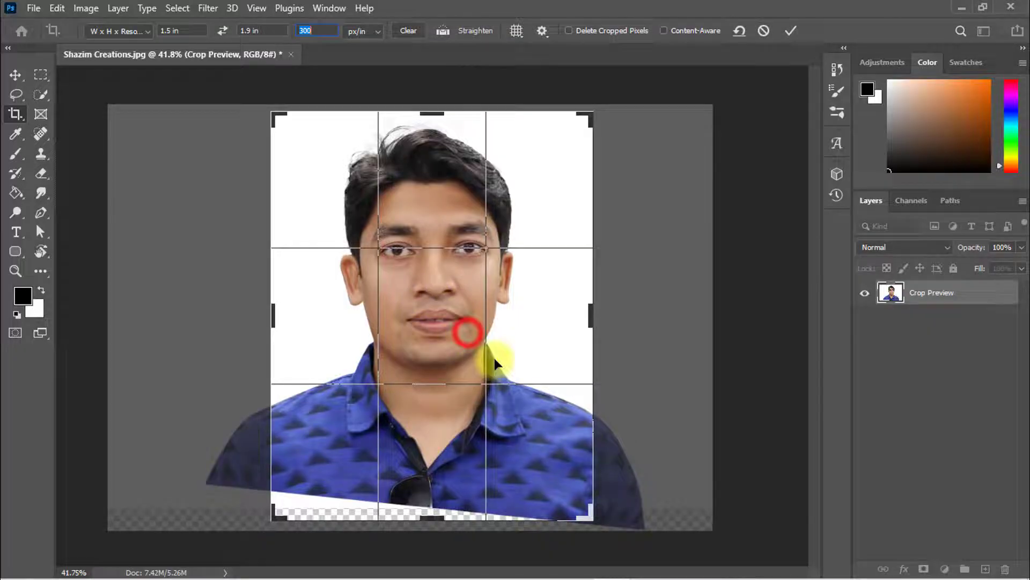
left_click_drag(467, 331, 487, 268)
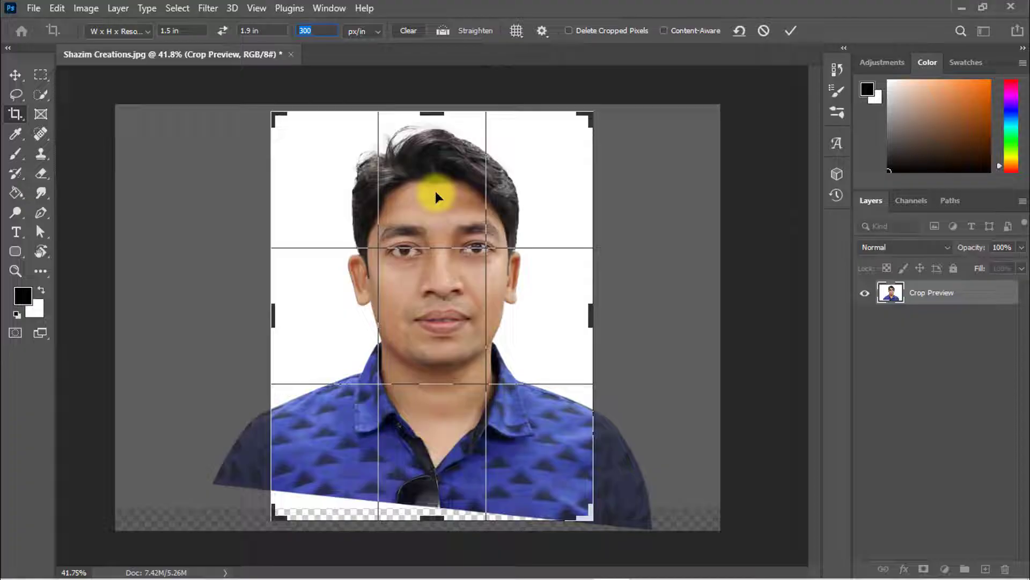
left_click(790, 29)
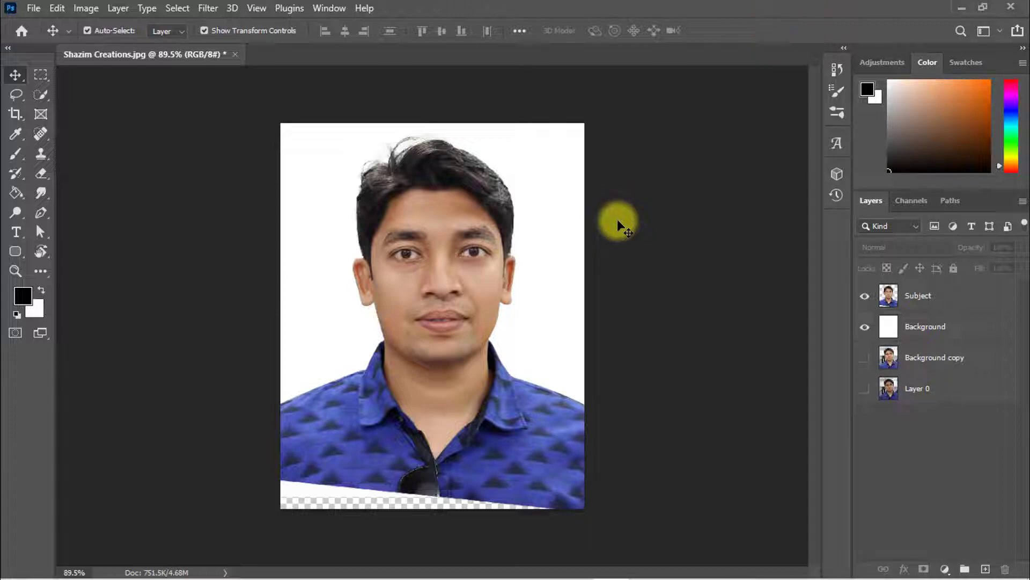
left_click(956, 10)
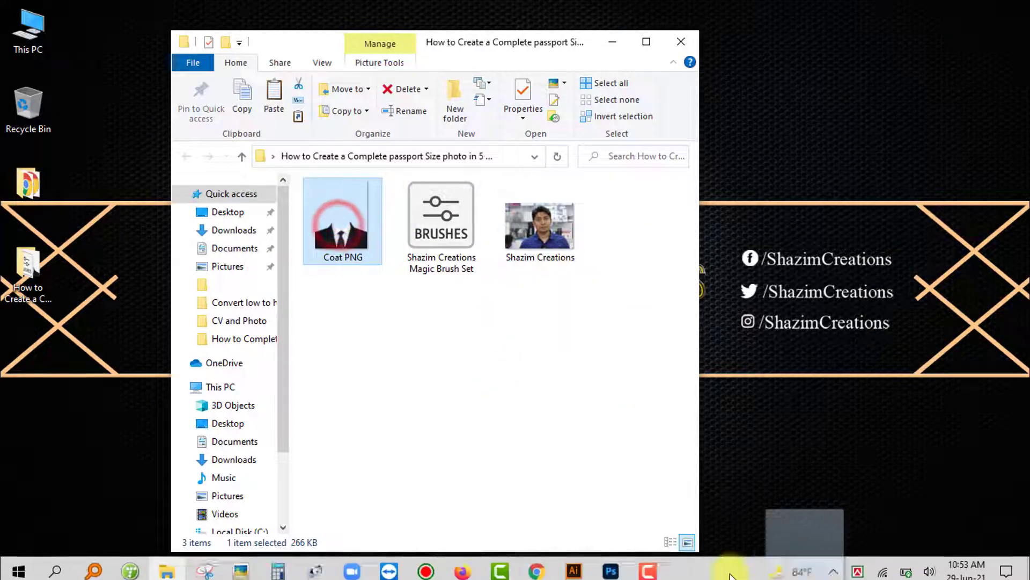
Place Coat PNG over the shirt and warp its collar to fit the neck
left_click(612, 566)
left_click_drag(612, 567, 620, 113)
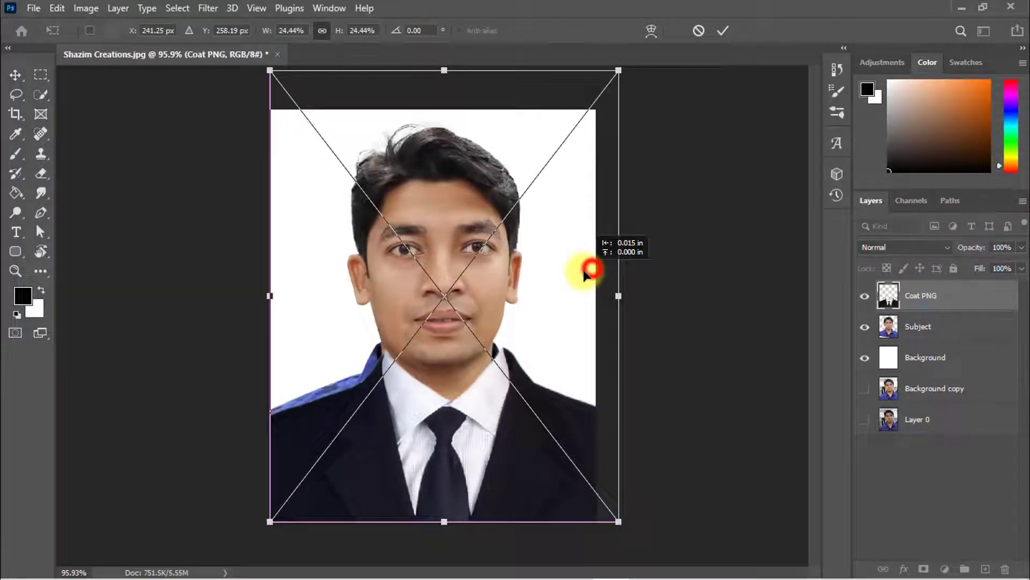
scroll(578, 268, "up", 3)
scroll(379, 267, "down", 3)
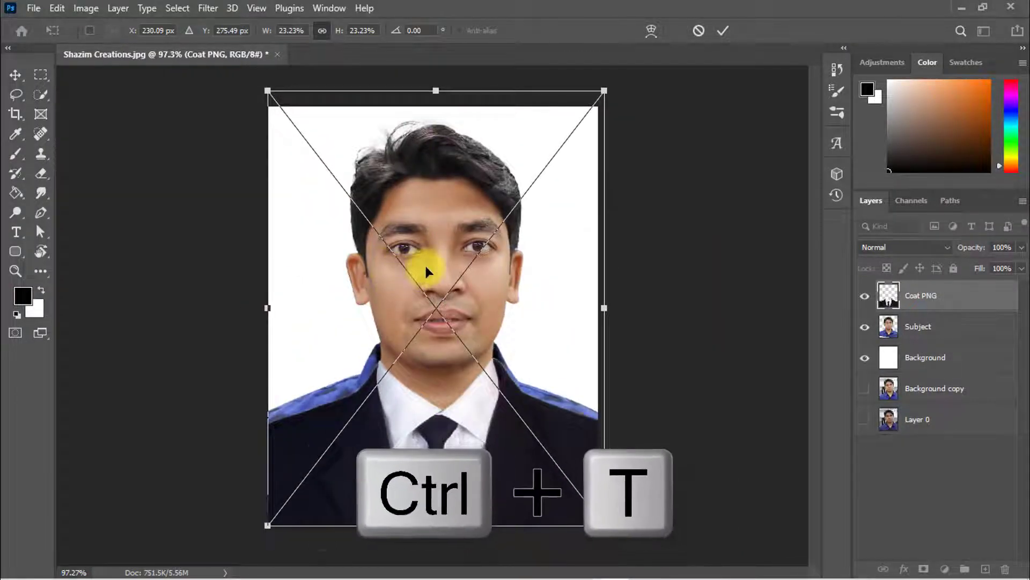
right_click(435, 231)
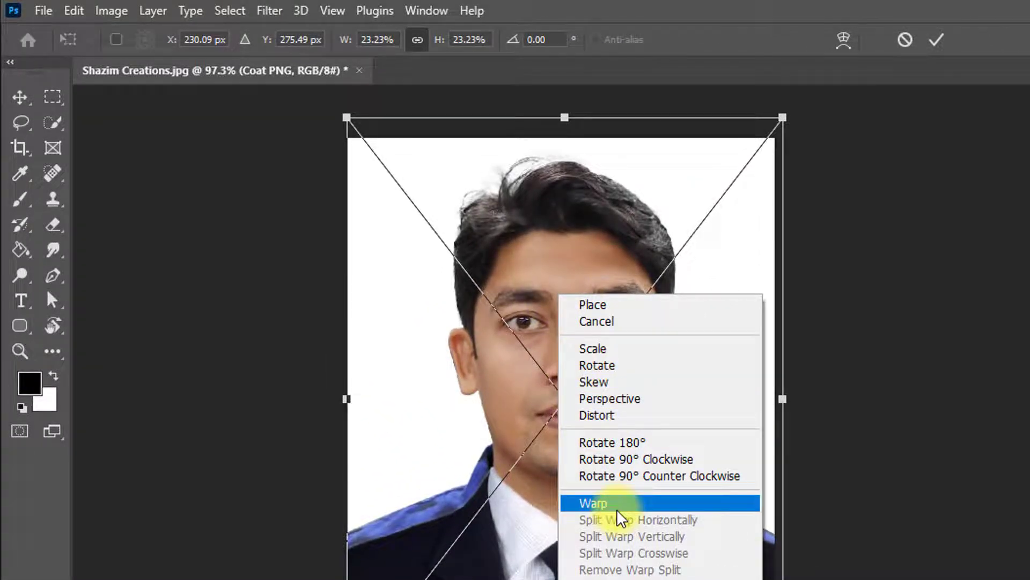
left_click(593, 503)
scroll(620, 499, "up", 5)
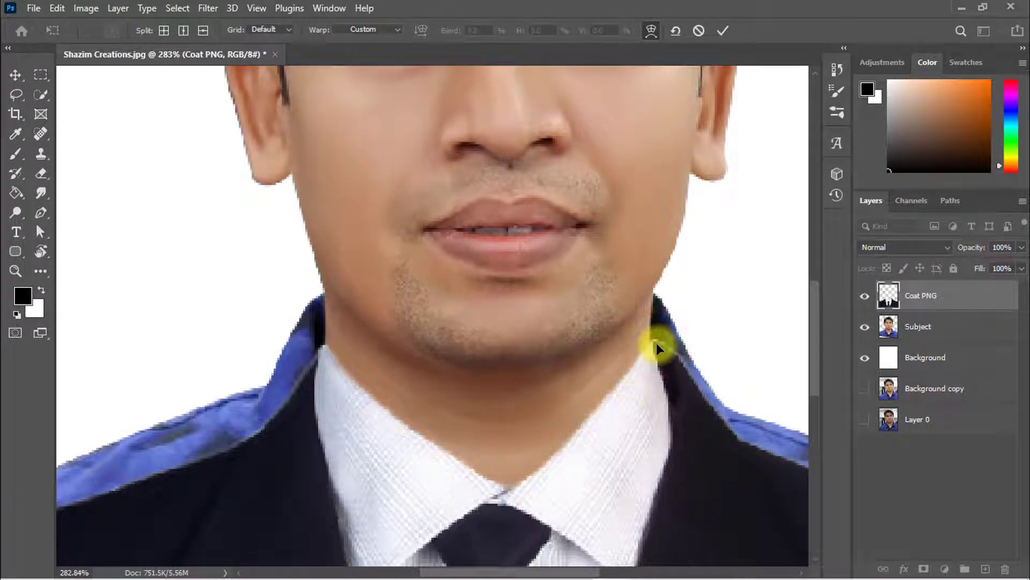
left_click_drag(655, 343, 656, 345)
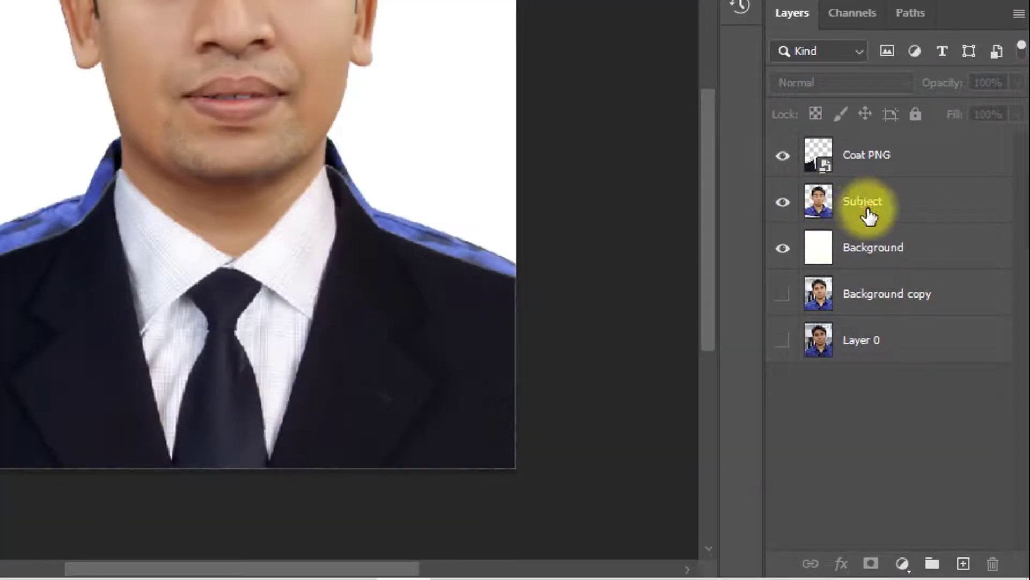
On the Subject layer, erase the blue shirt edges beside the coat collar with the Eraser Tool
left_click(869, 214)
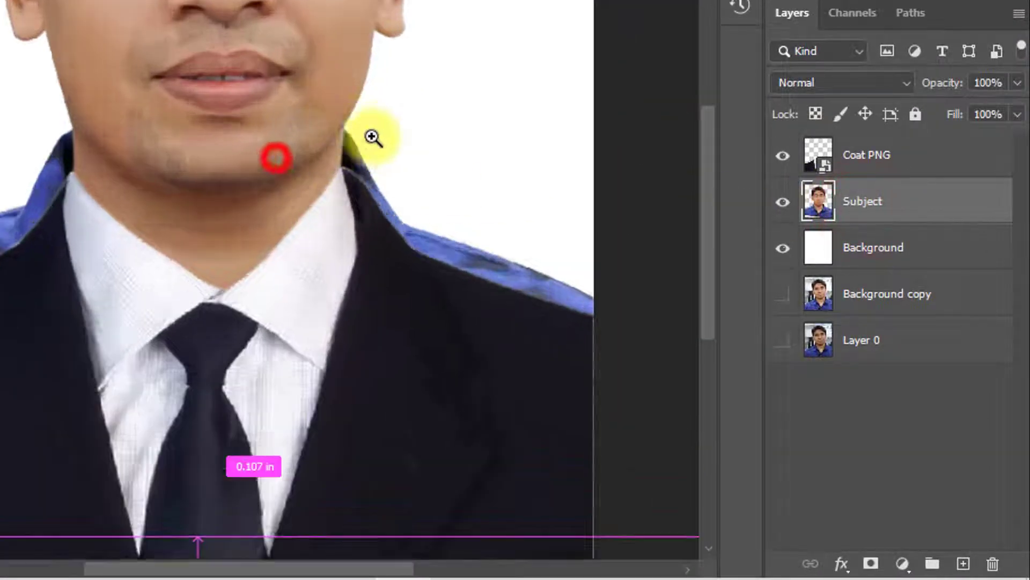
left_click_drag(441, 187, 432, 119)
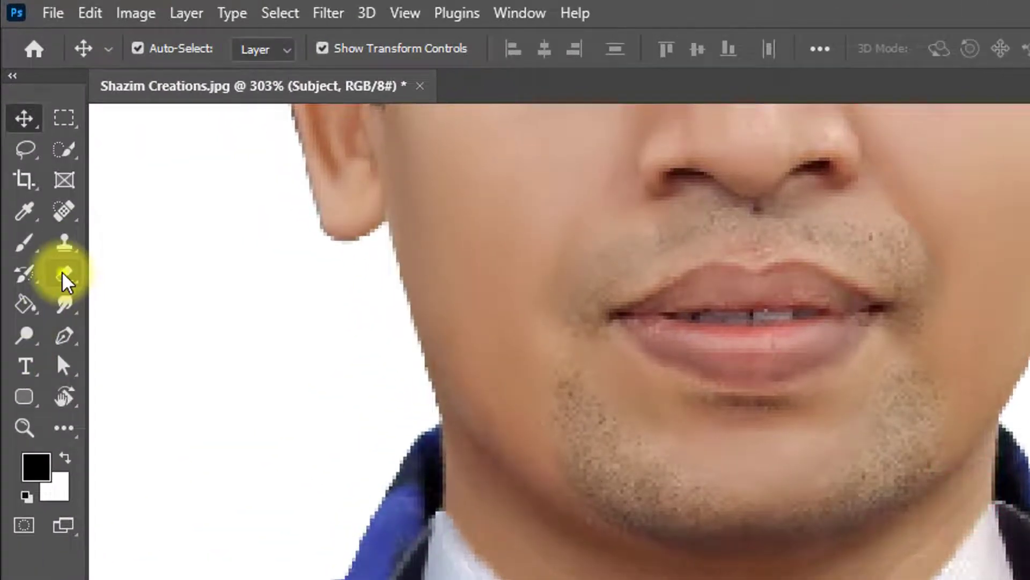
right_click(64, 278)
left_click(153, 273)
scroll(454, 405, "up", 3)
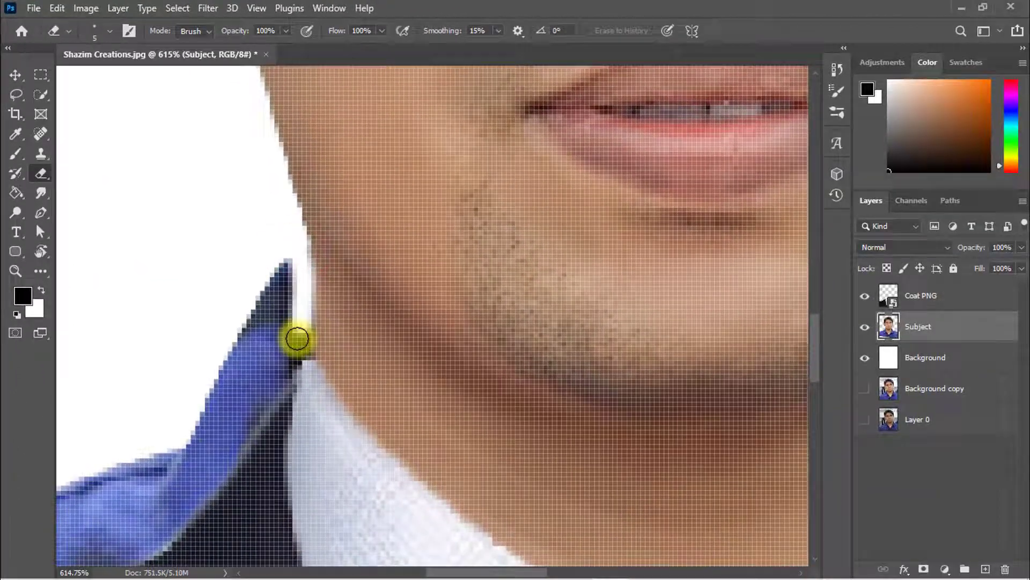
scroll(297, 338, "down", 3)
left_click_drag(314, 346, 158, 412)
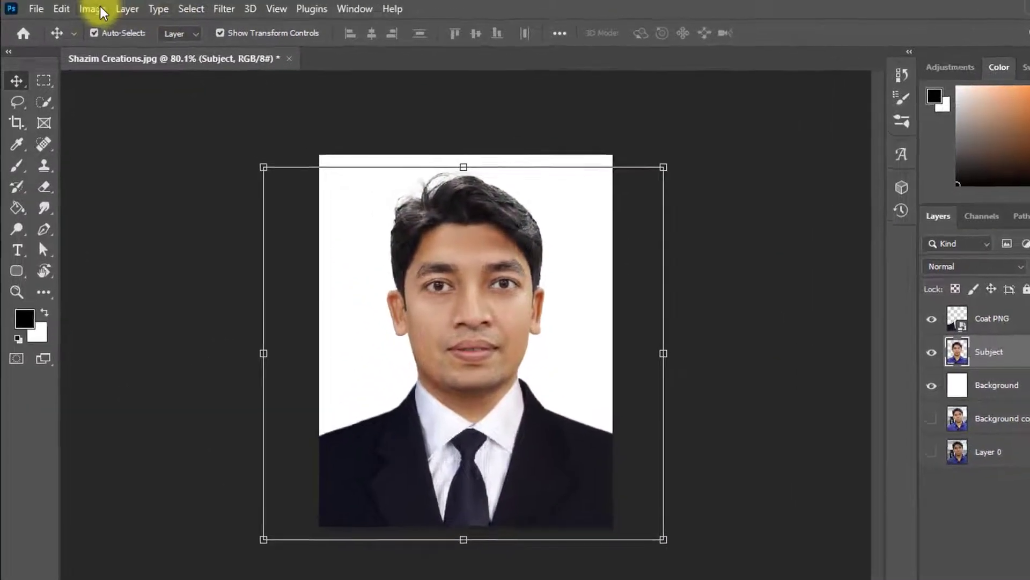
Add a Selective Color adjustment with the Yellows range's Yellow value set to -30
left_click(90, 9)
mouse_move(169, 74)
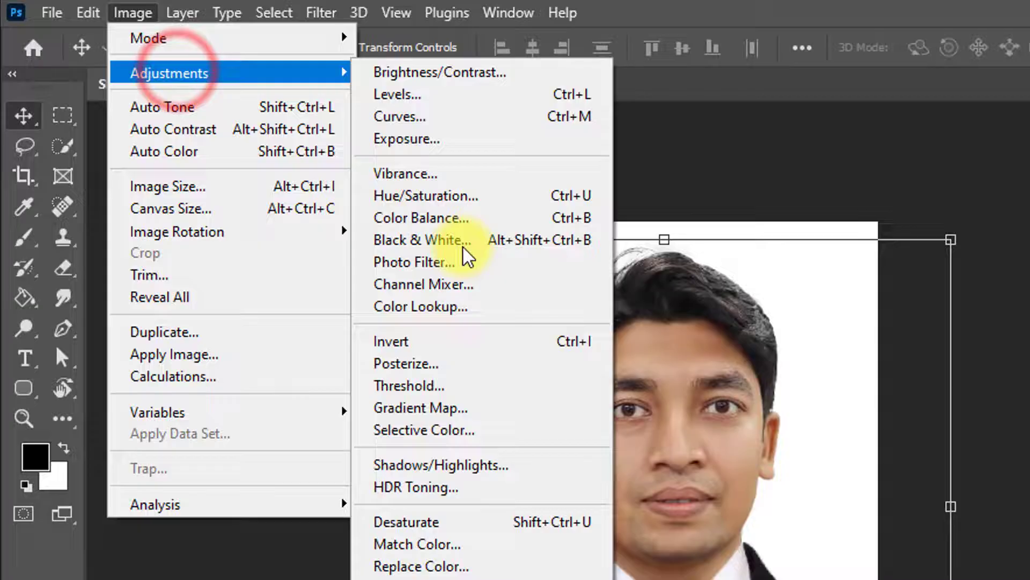
left_click(424, 429)
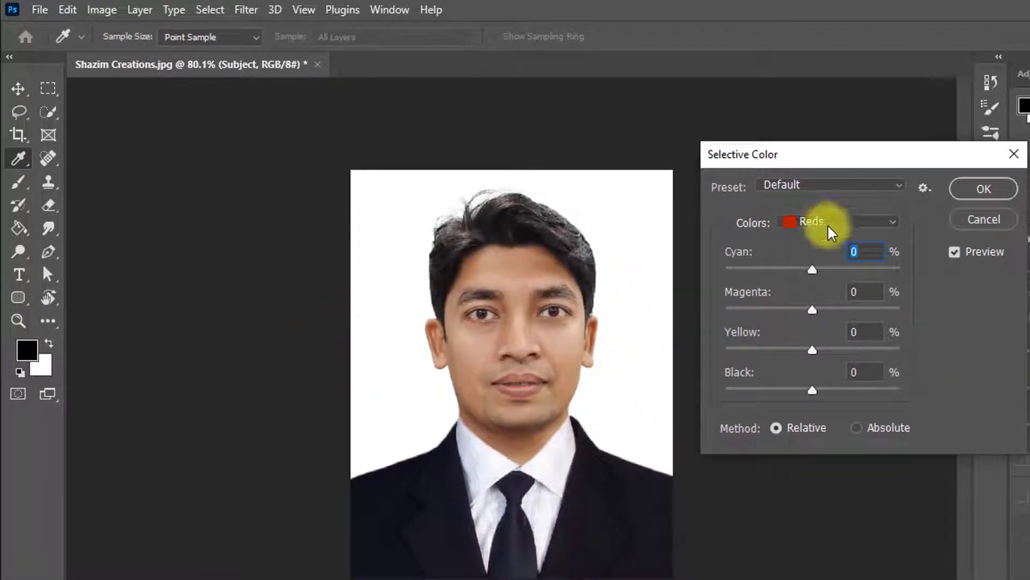
left_click(832, 222)
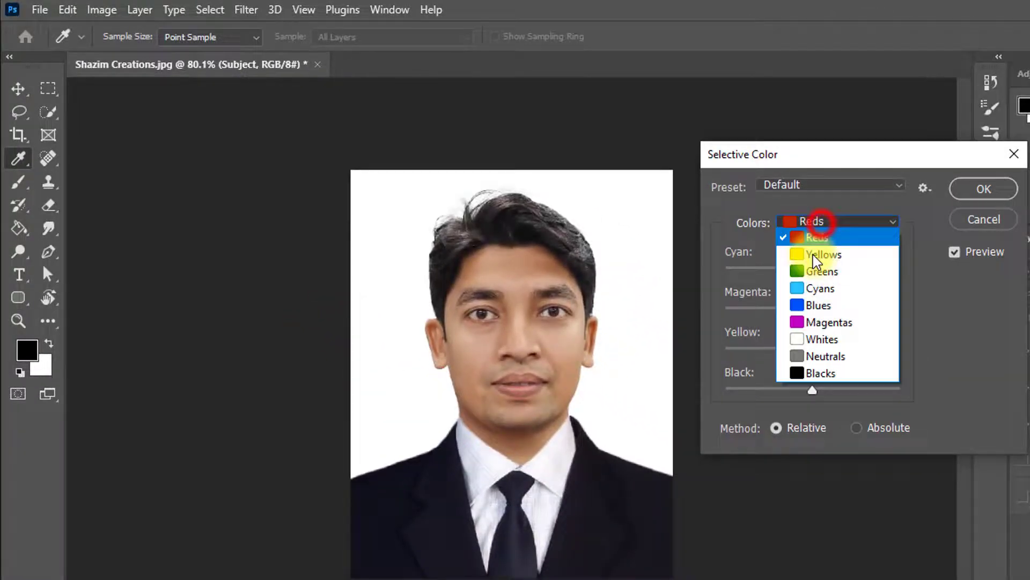
left_click(829, 242)
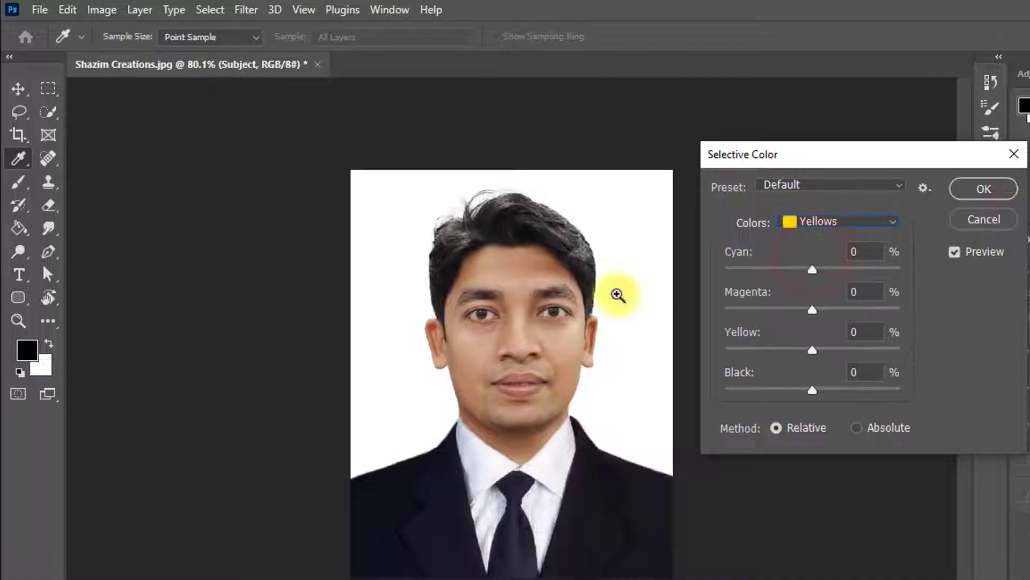
scroll(500, 338, "up", 5)
scroll(540, 346, "up", 3)
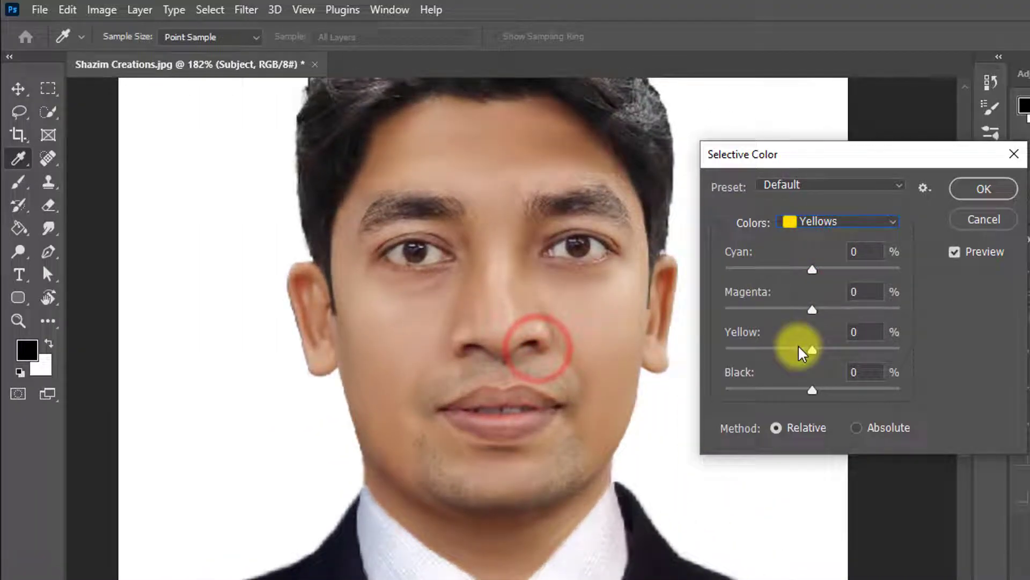
left_click_drag(805, 351, 787, 351)
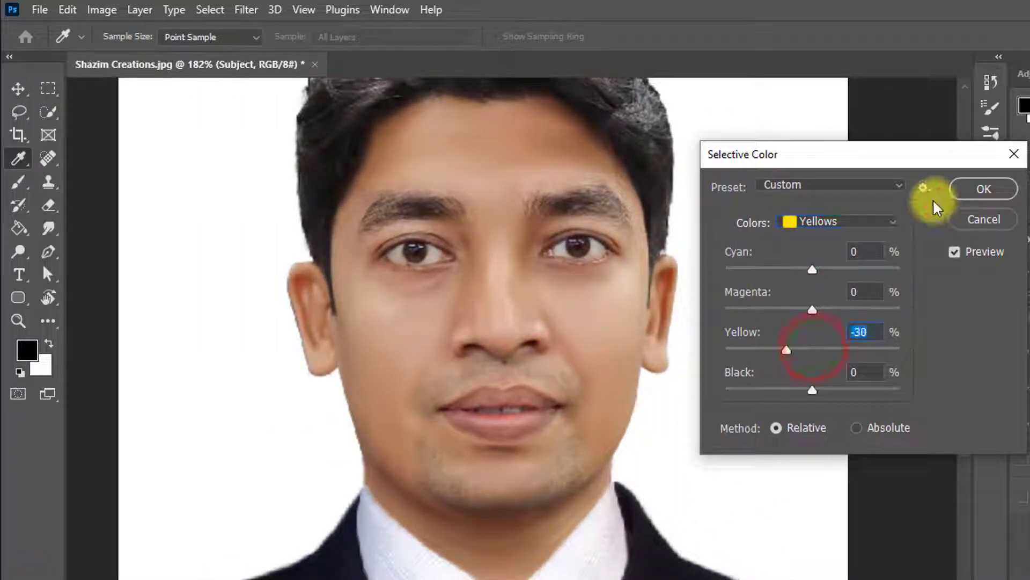
Apply the Selective Color adjustment and merge all visible layers into a new Layer 1
left_click(973, 192)
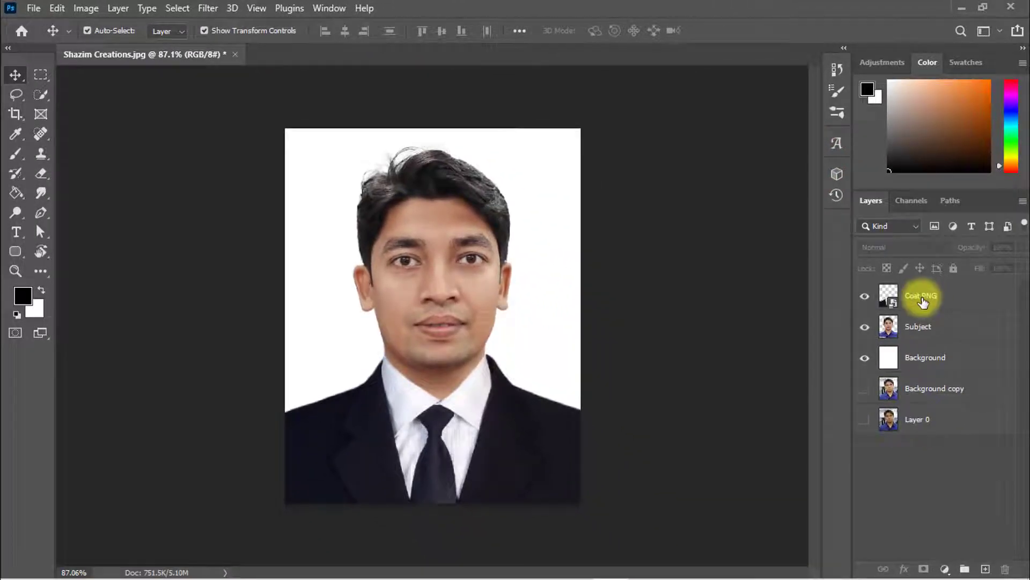
left_click(920, 296)
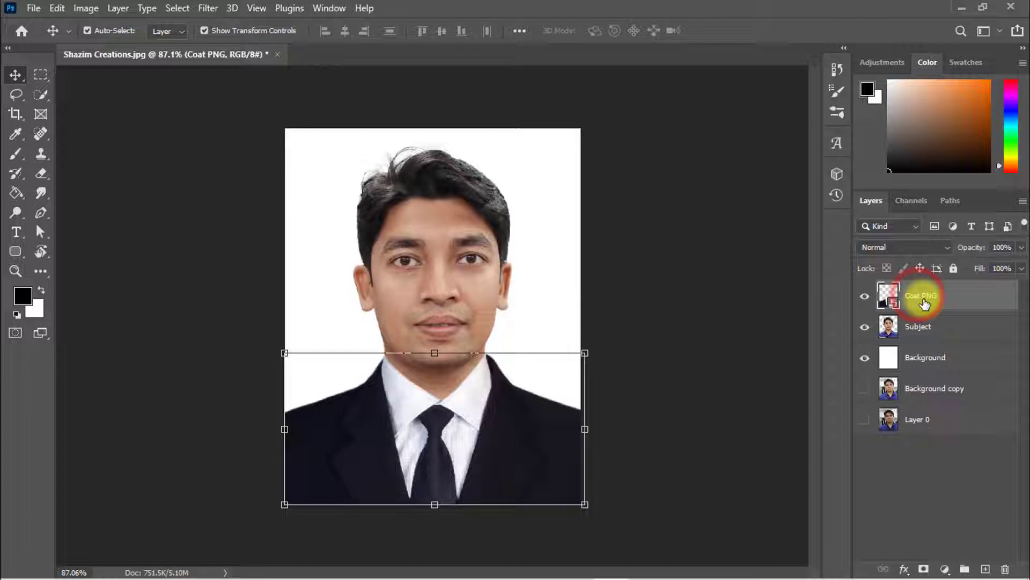
key("ctrl+alt+shift+e")
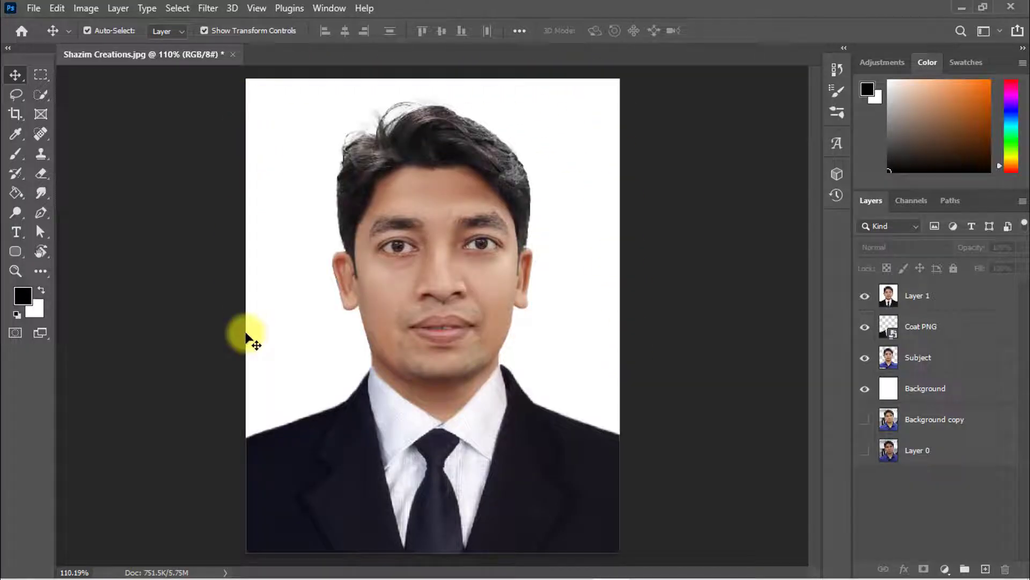
left_click(58, 9)
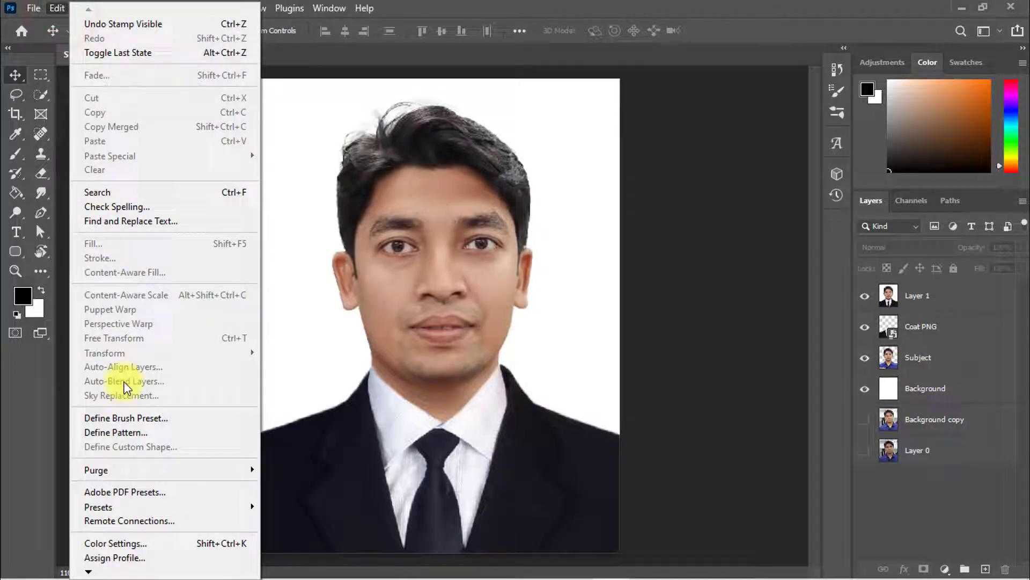
left_click(889, 296)
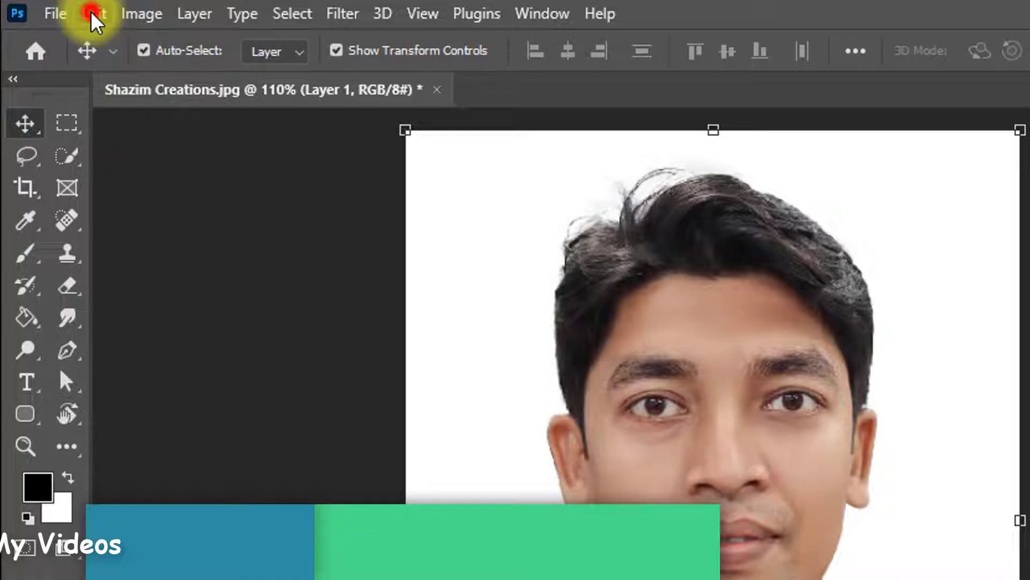
Stroke Layer 1 with a 2 px black border
left_click(57, 8)
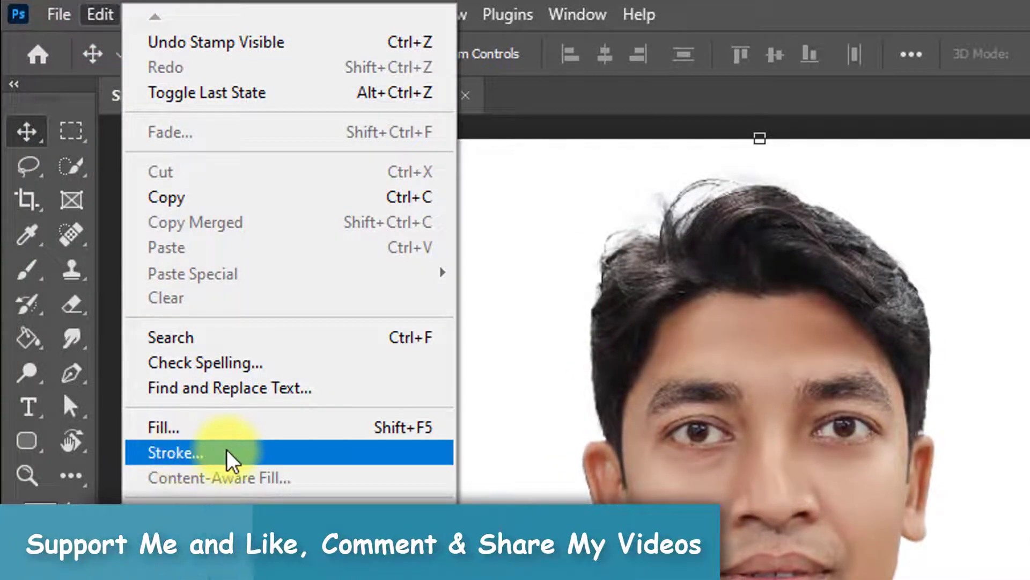
left_click(187, 453)
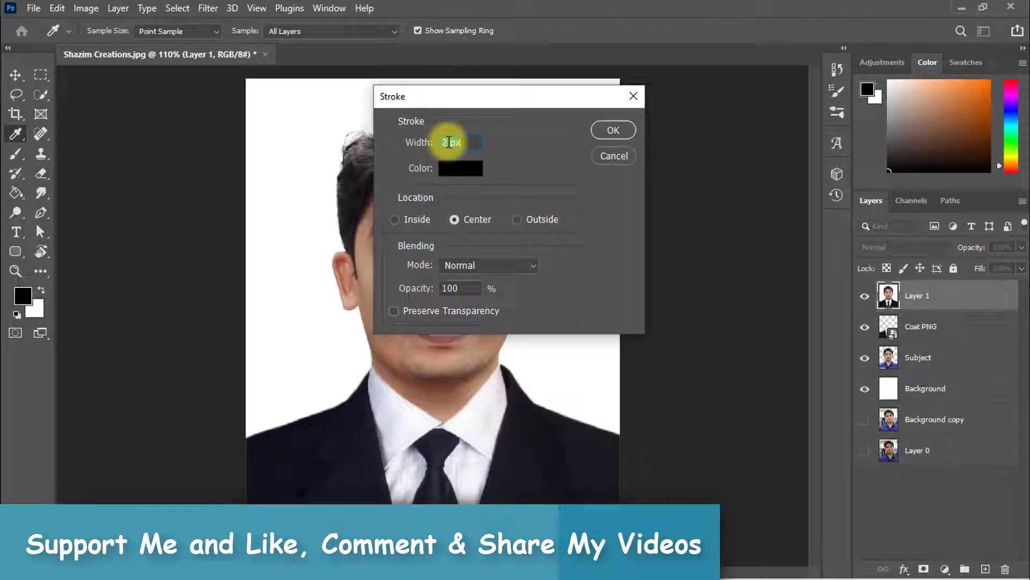
left_click(741, 234)
left_click(461, 168)
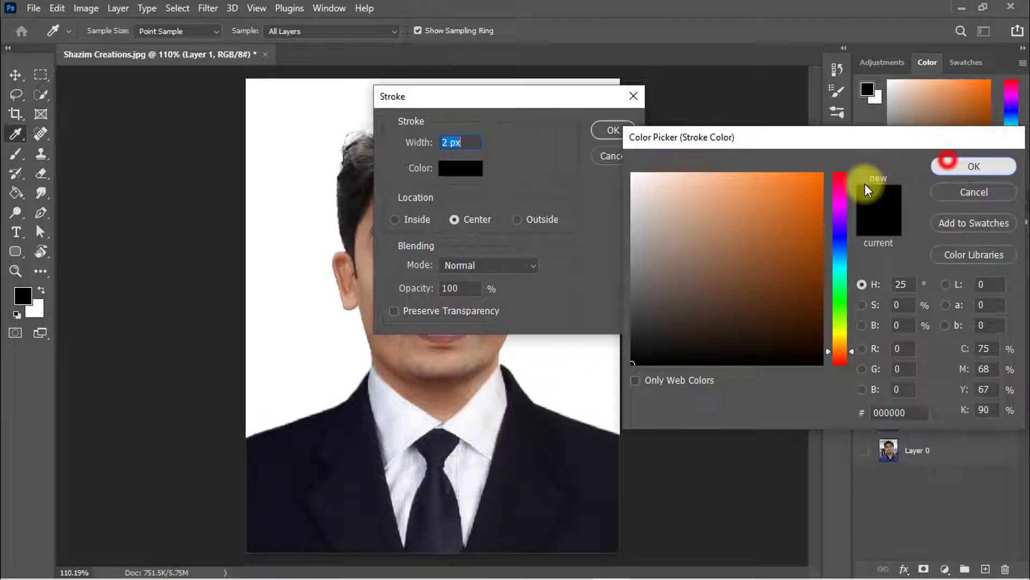
left_click(975, 165)
left_click(618, 130)
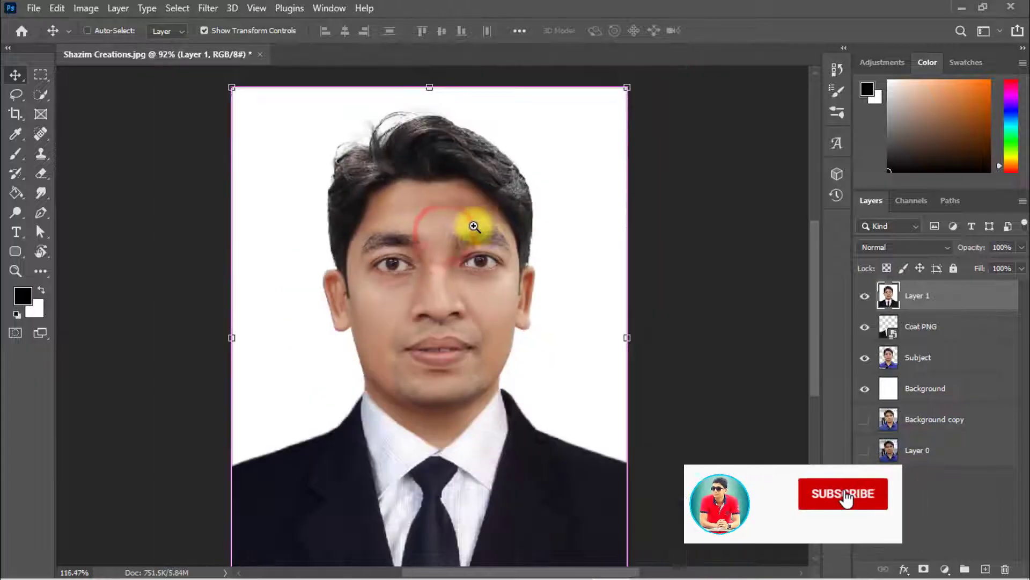
scroll(475, 227, "up", 2)
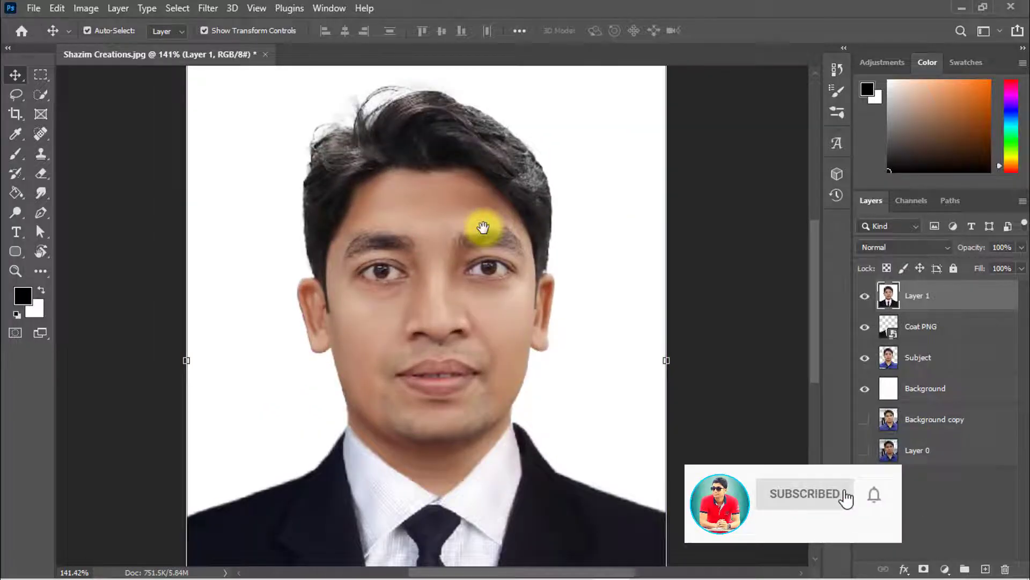
scroll(459, 194, "up", 3)
scroll(455, 176, "down", 1)
Create a new Letter-size print document, 8.5 x 11 in at 300 ppi
left_click(35, 8)
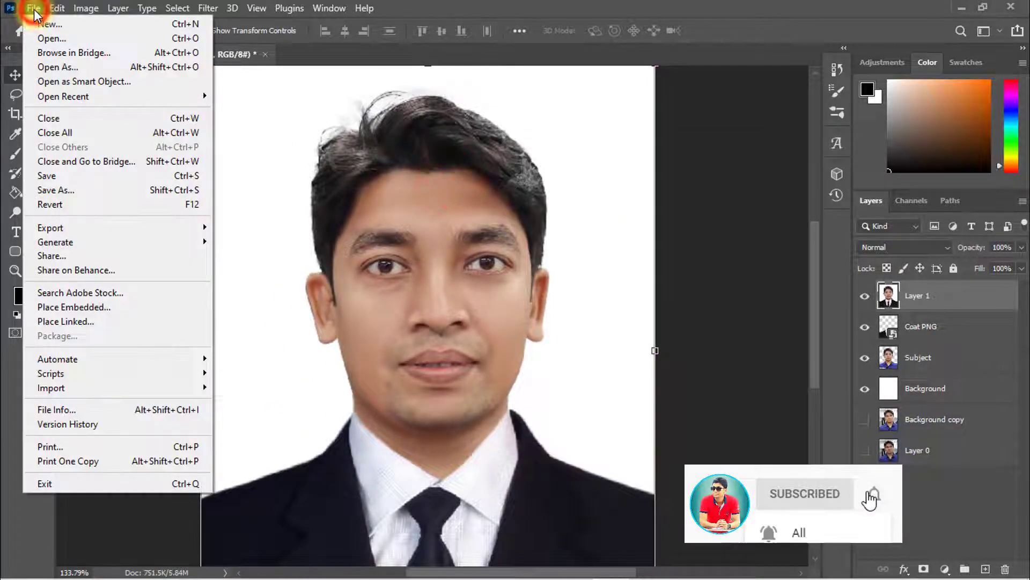
left_click(40, 24)
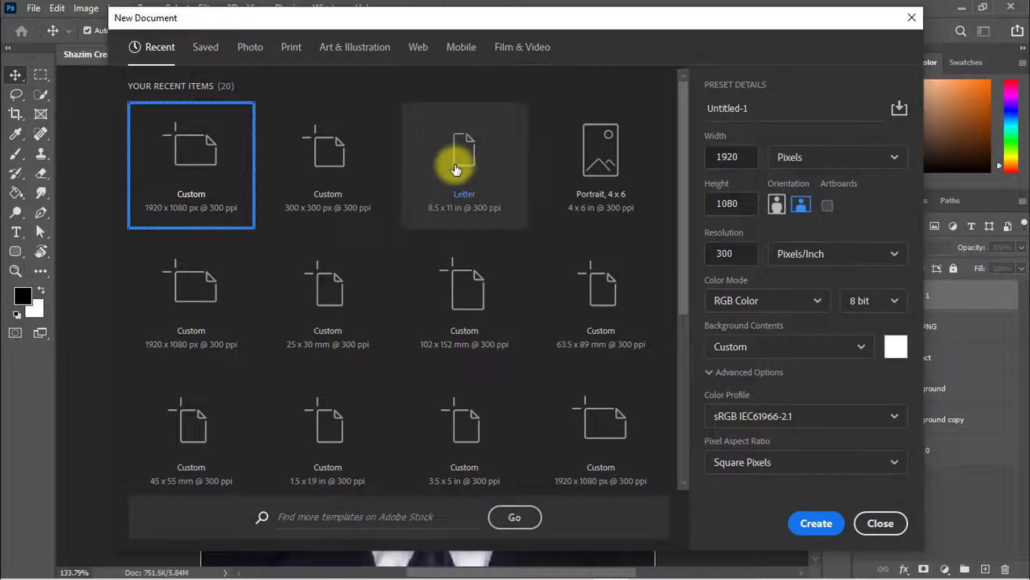
left_click(291, 47)
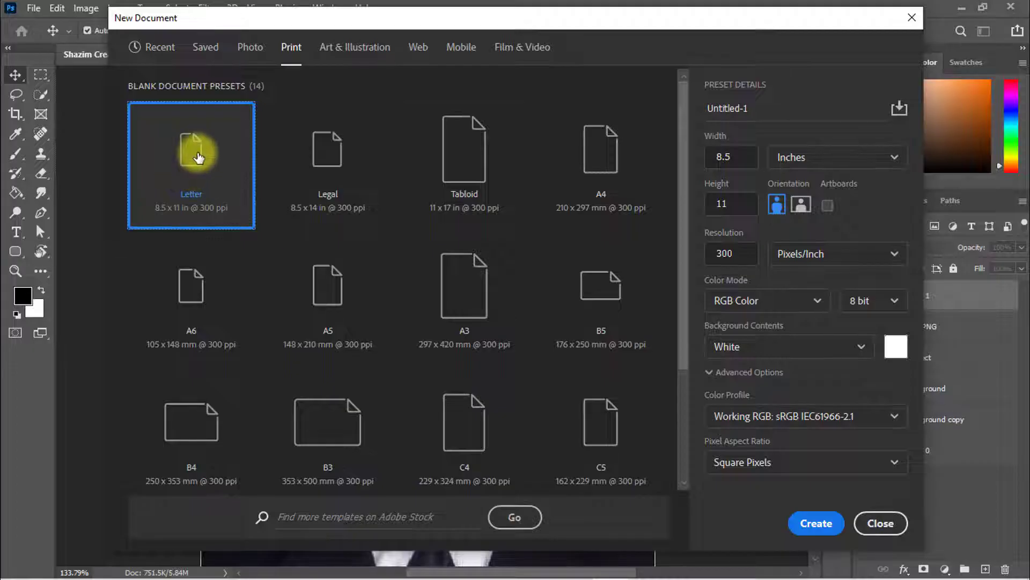
left_click(816, 523)
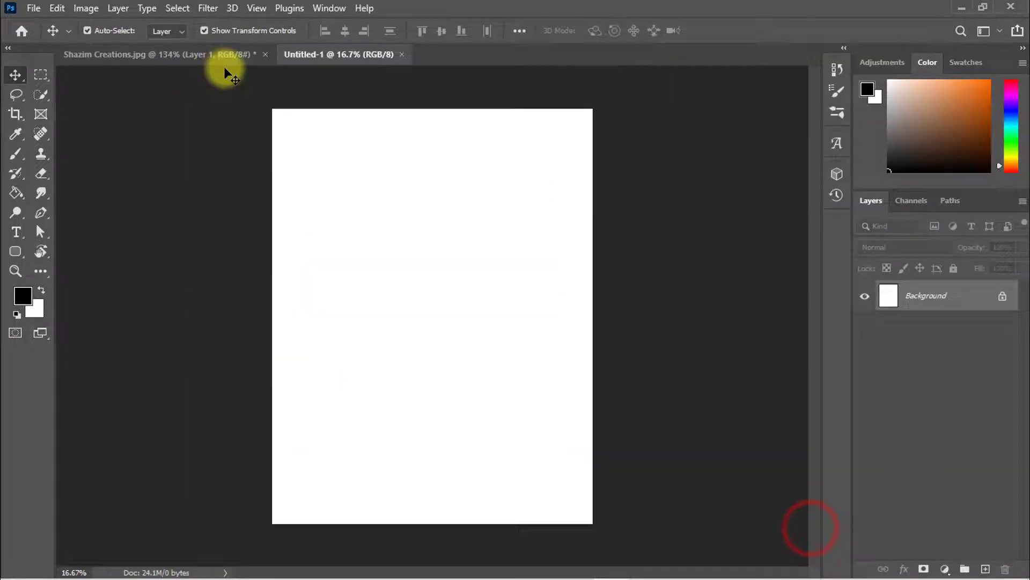
Back in the retouched photo, select the entire image and choose the Move Tool
left_click(161, 53)
key("ctrl+a")
key("ctrl+a")
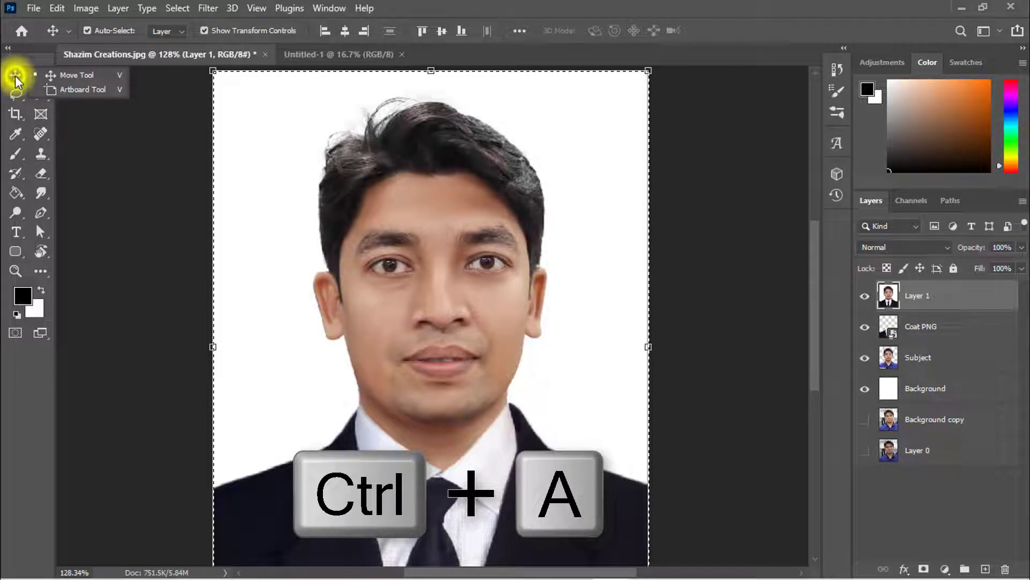
left_click(78, 76)
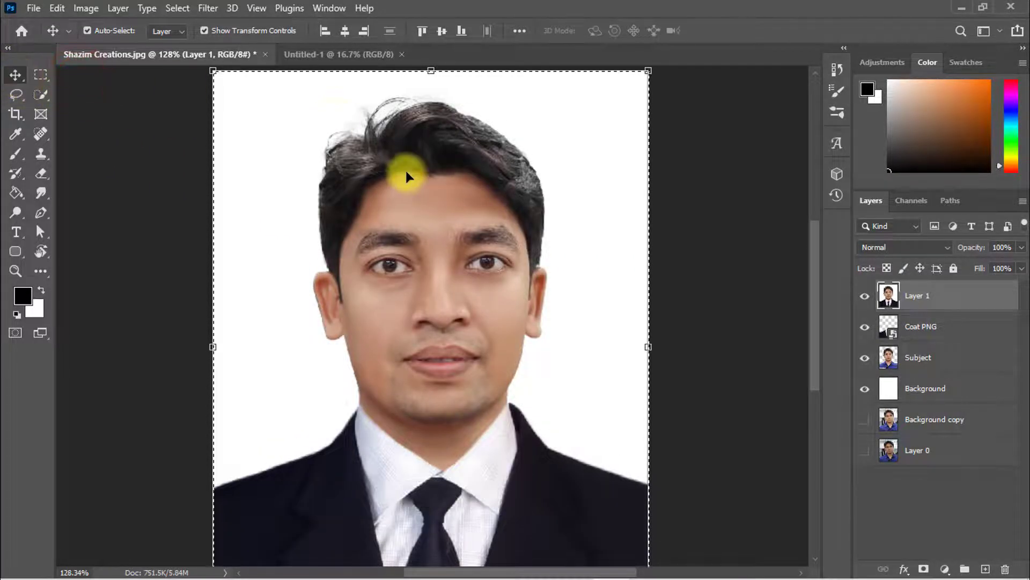
Place the bordered photo at the page's top-left and duplicate it into a row of four
left_click_drag(388, 242, 362, 104)
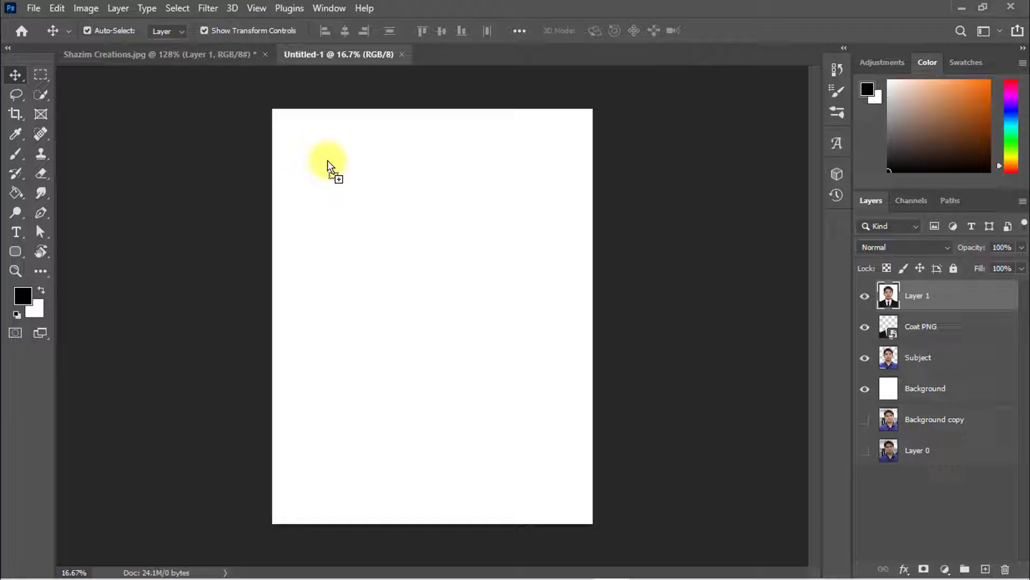
left_click_drag(328, 162, 328, 163)
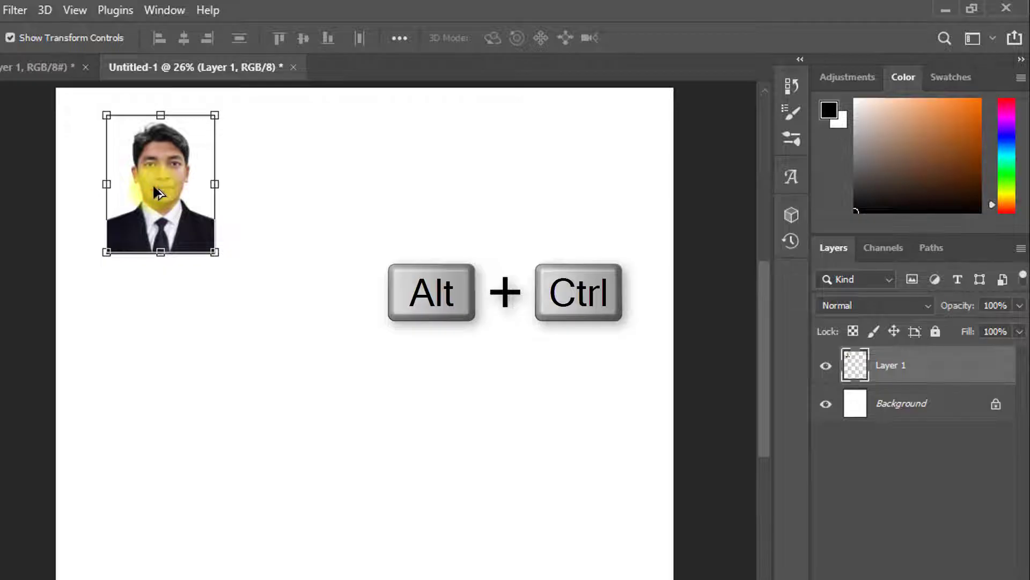
left_click_drag(156, 191, 290, 184)
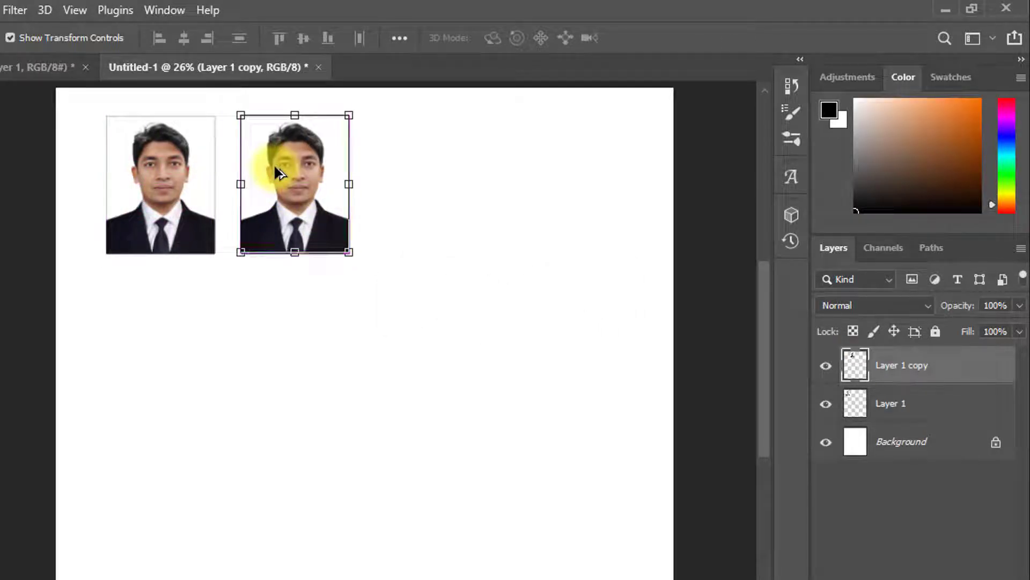
key("Return")
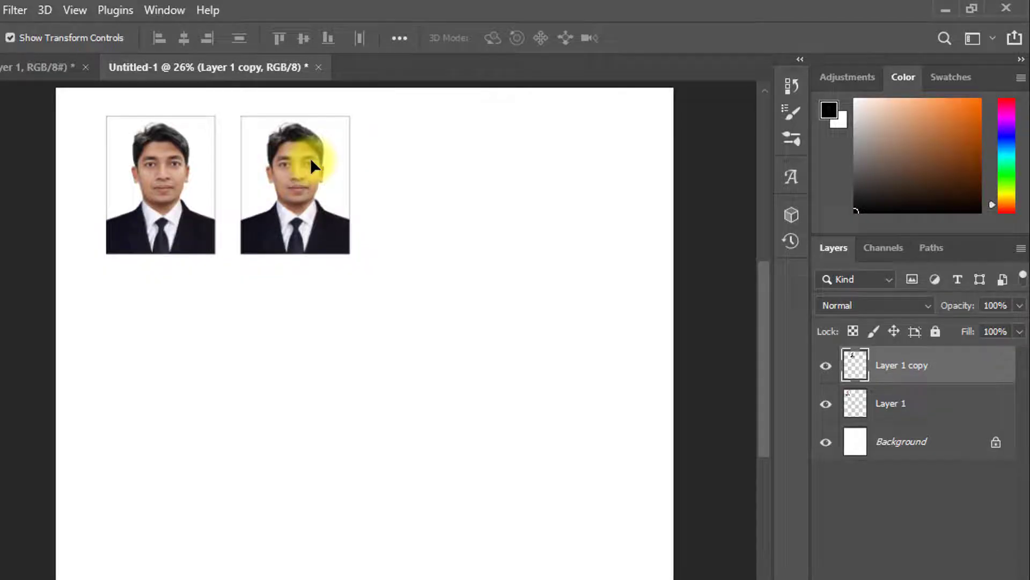
left_click_drag(310, 159, 440, 161)
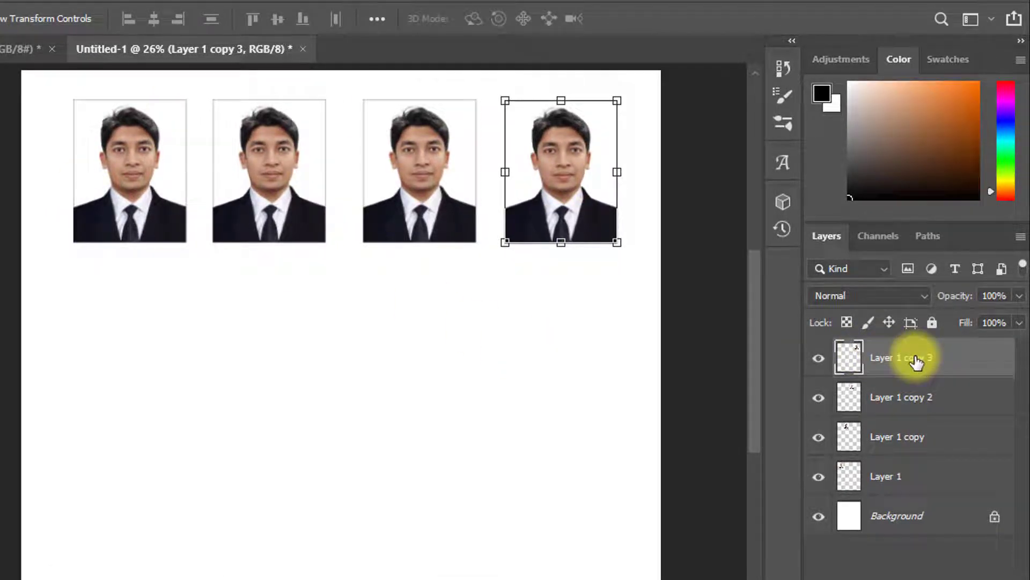
Select the four row layers and copy the row downward to build the 4x4 grid
left_click(900, 477, "shift")
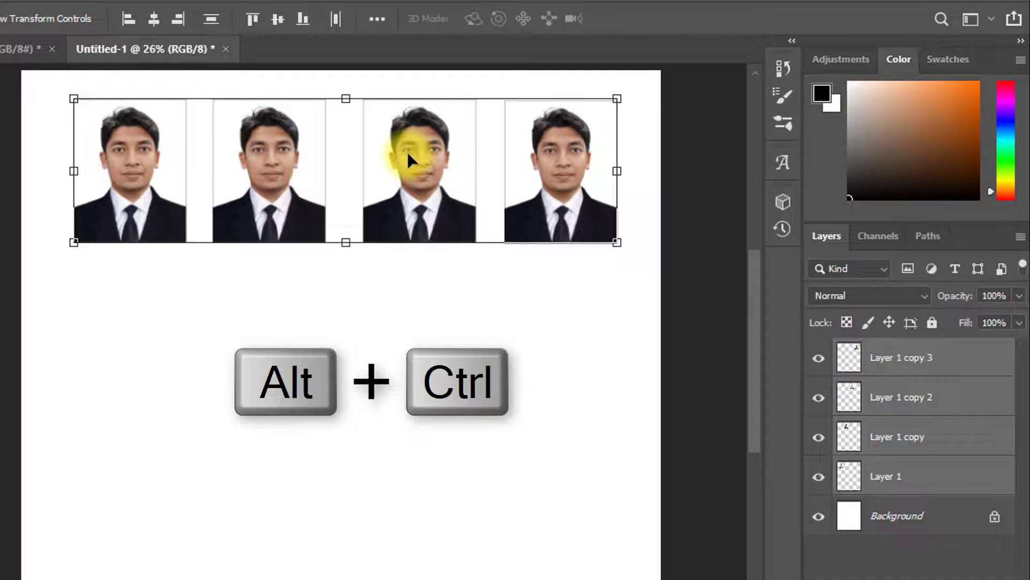
left_click_drag(272, 156, 275, 308)
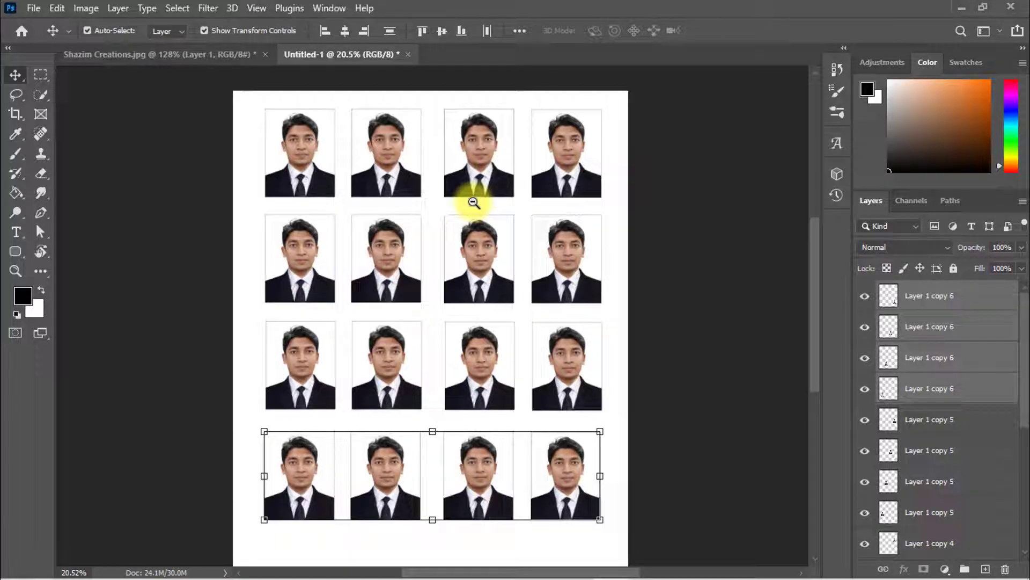
scroll(474, 203, "up", 3)
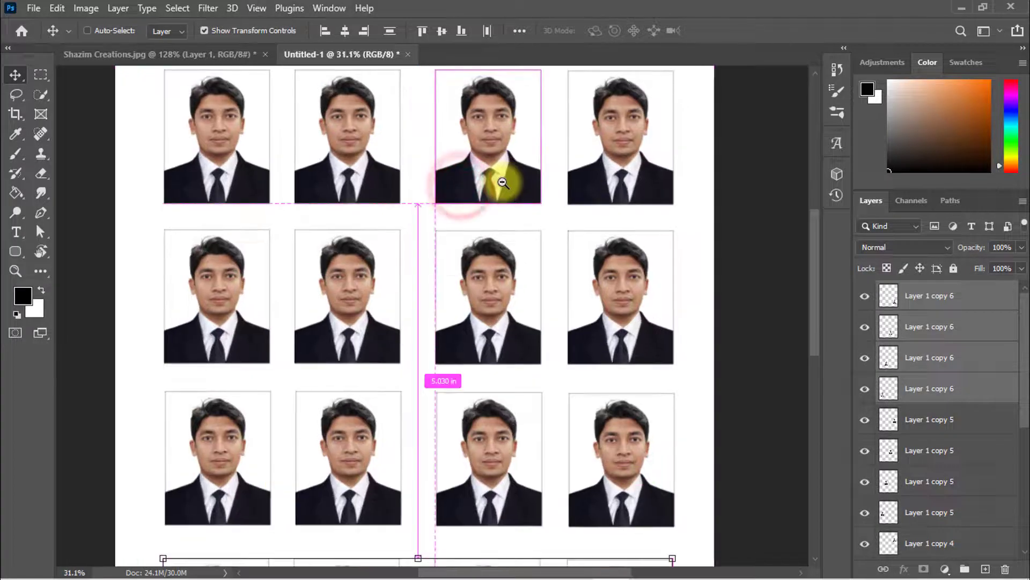